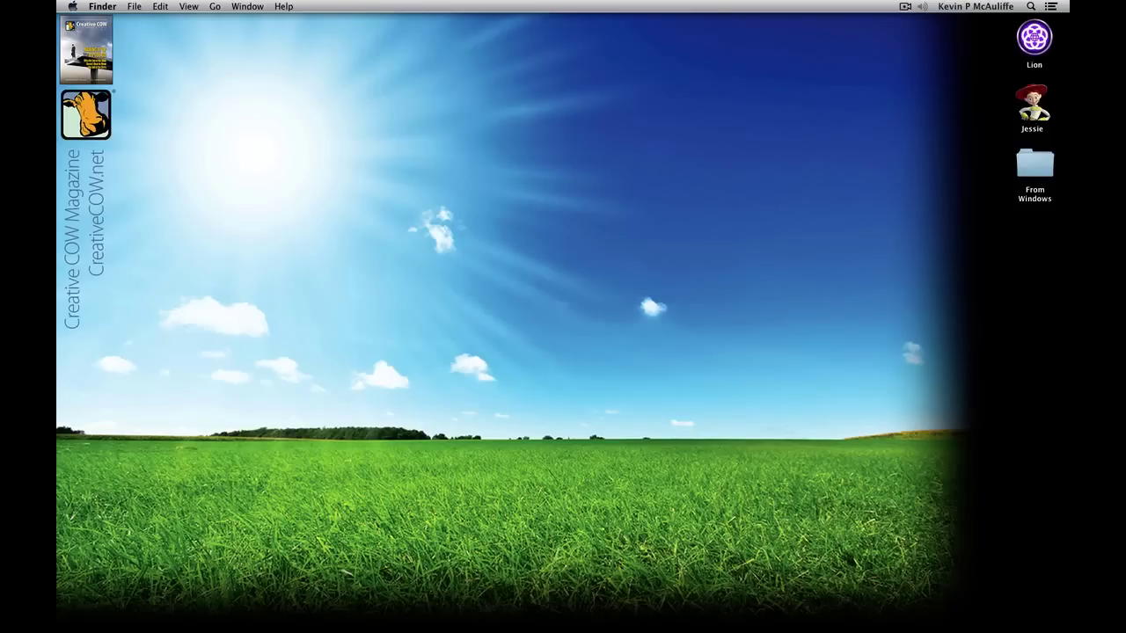
Open and enlarge the Music bin from Other Bins, then load West Coast Full.wav into the source monitor.
key(super+Tab)
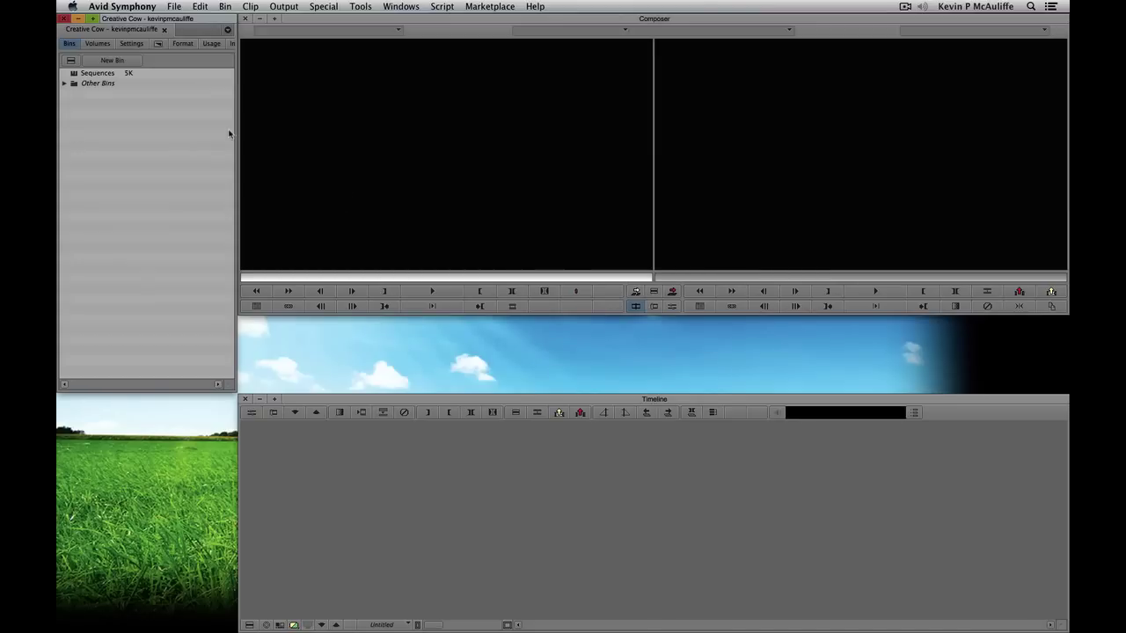
click(64, 83)
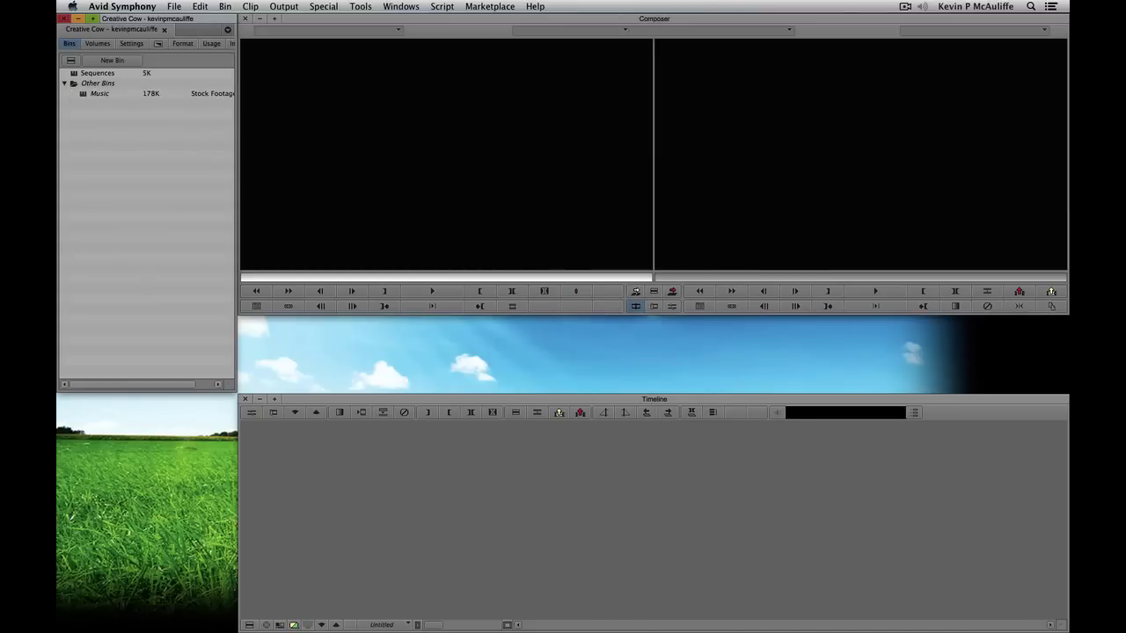
double_click(83, 94)
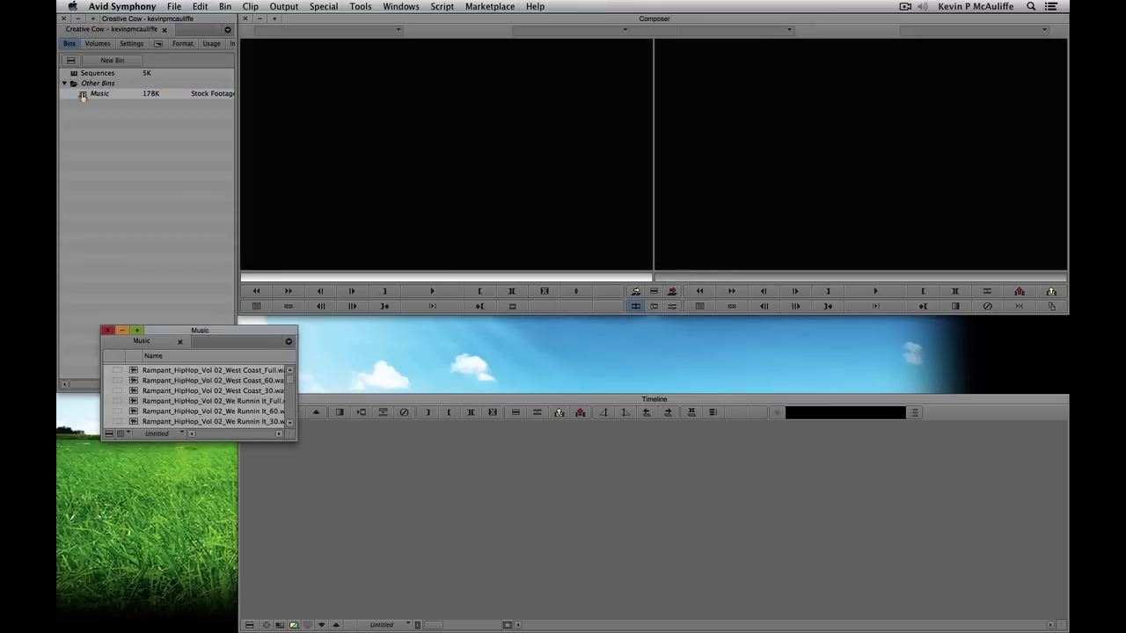
drag(222, 336, 188, 329)
drag(257, 428, 213, 499)
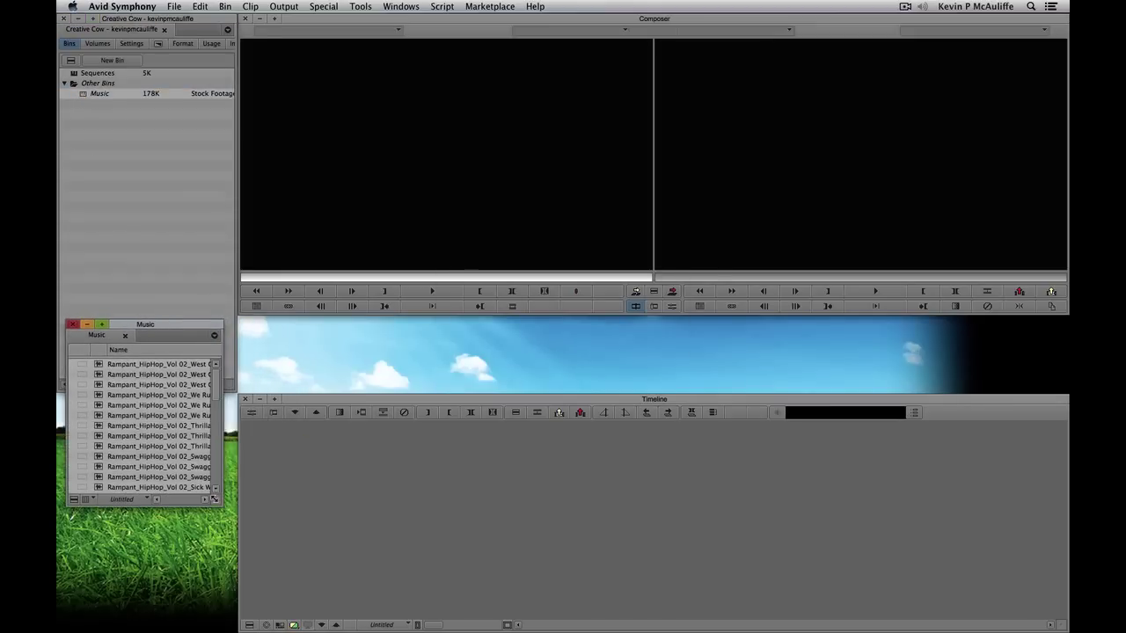
double_click(99, 368)
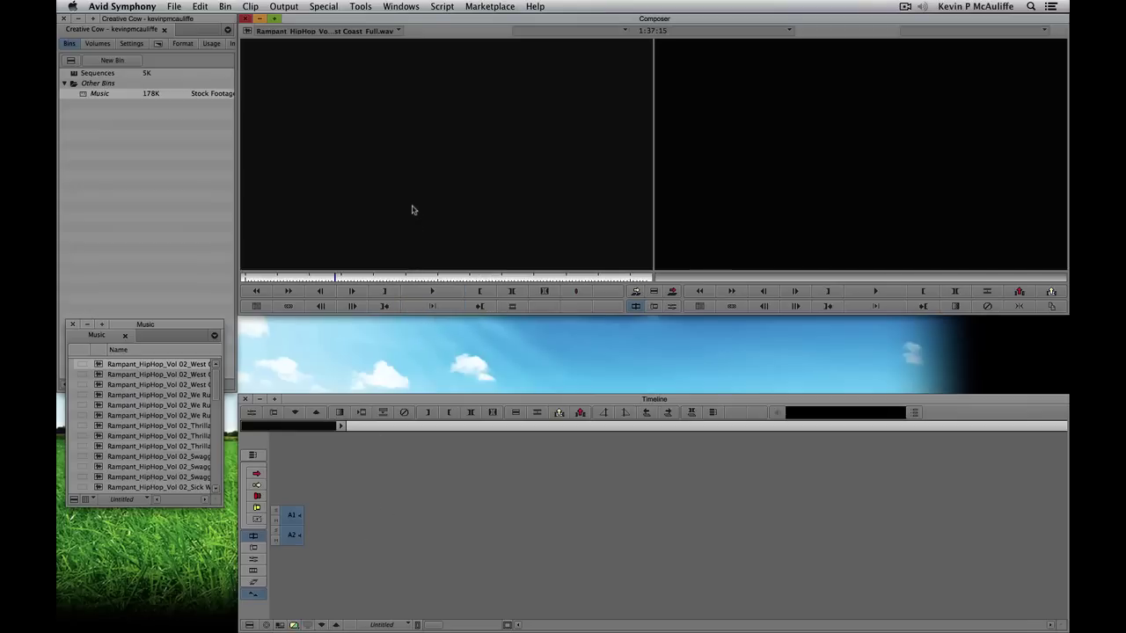
Open the Sequences bin, tab the Music bin into it, and enlarge the combined bin.
double_click(74, 74)
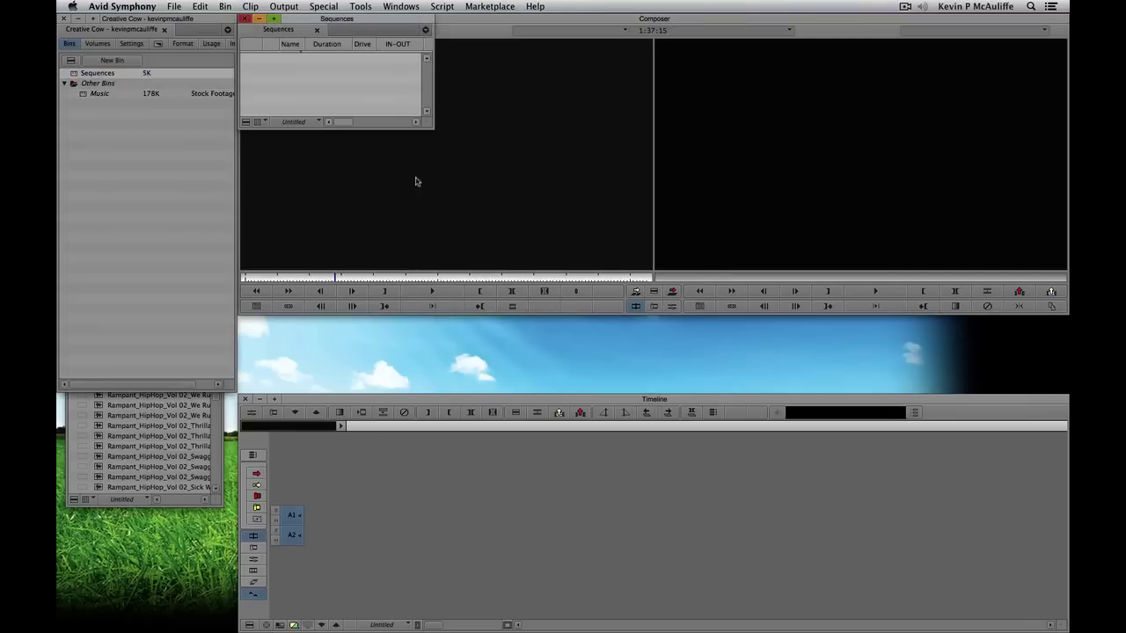
drag(356, 22, 180, 426)
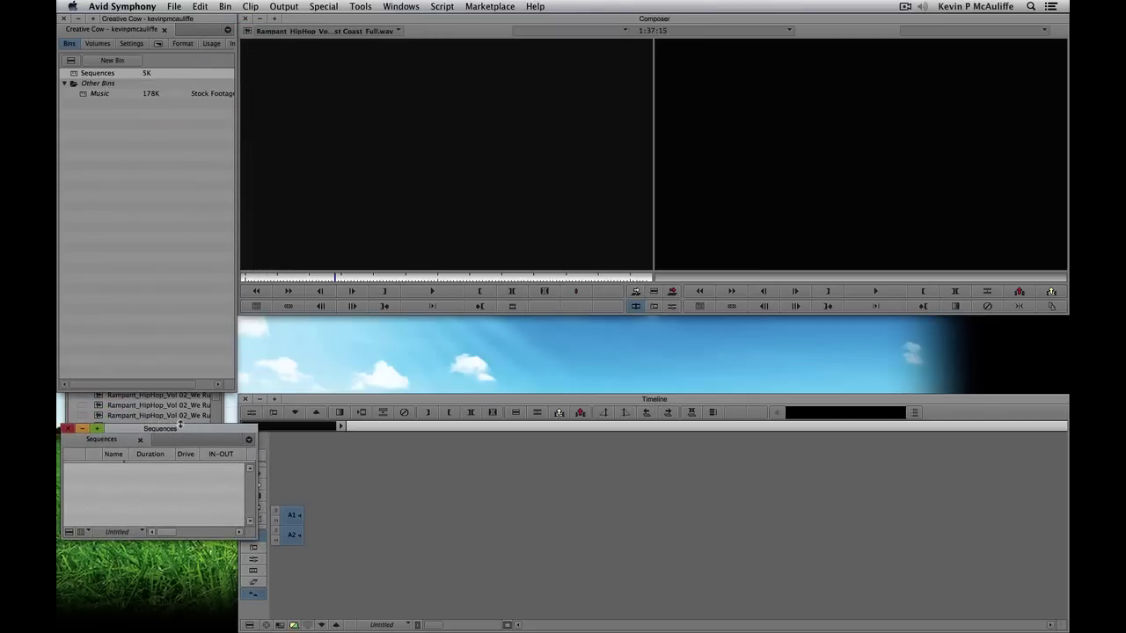
click(171, 403)
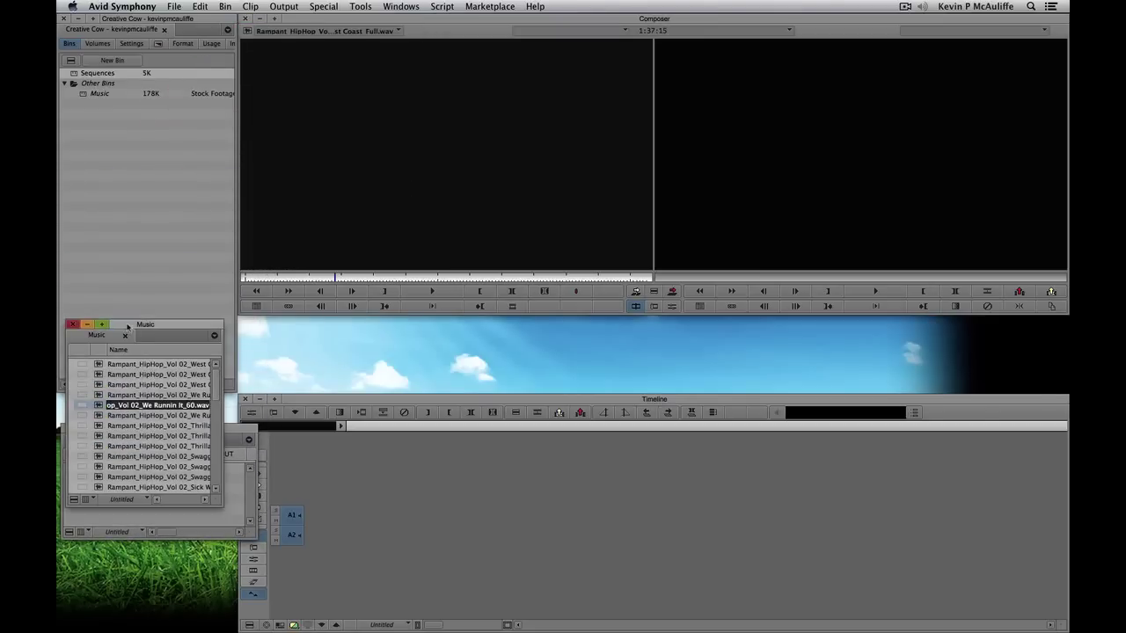
drag(134, 327, 378, 274)
drag(473, 450, 643, 500)
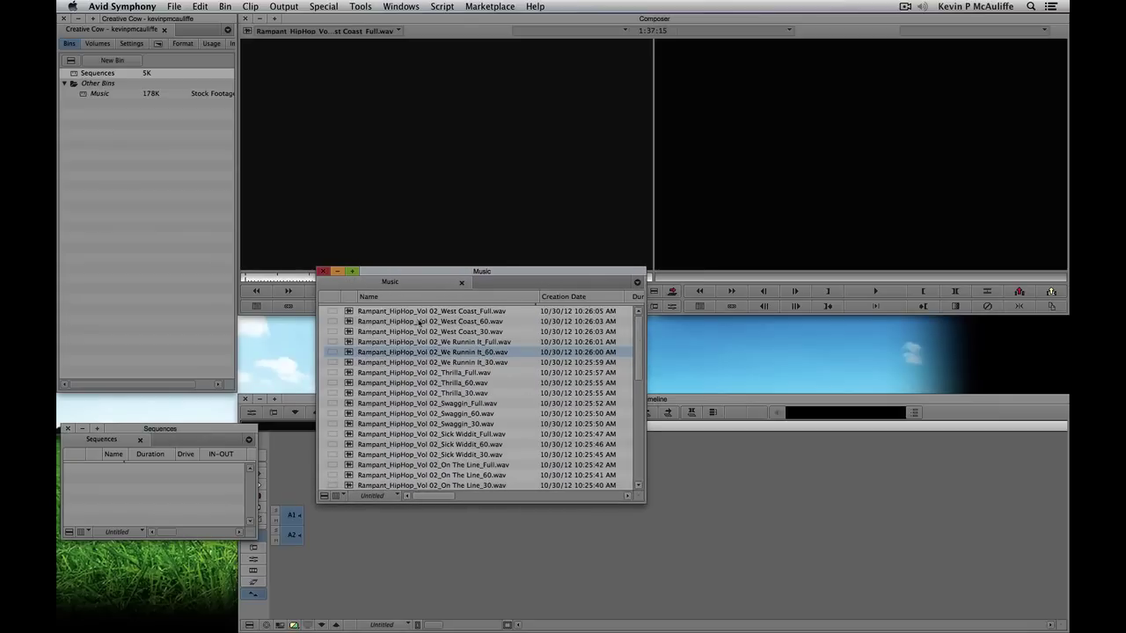
drag(370, 285, 157, 403)
drag(248, 506, 232, 626)
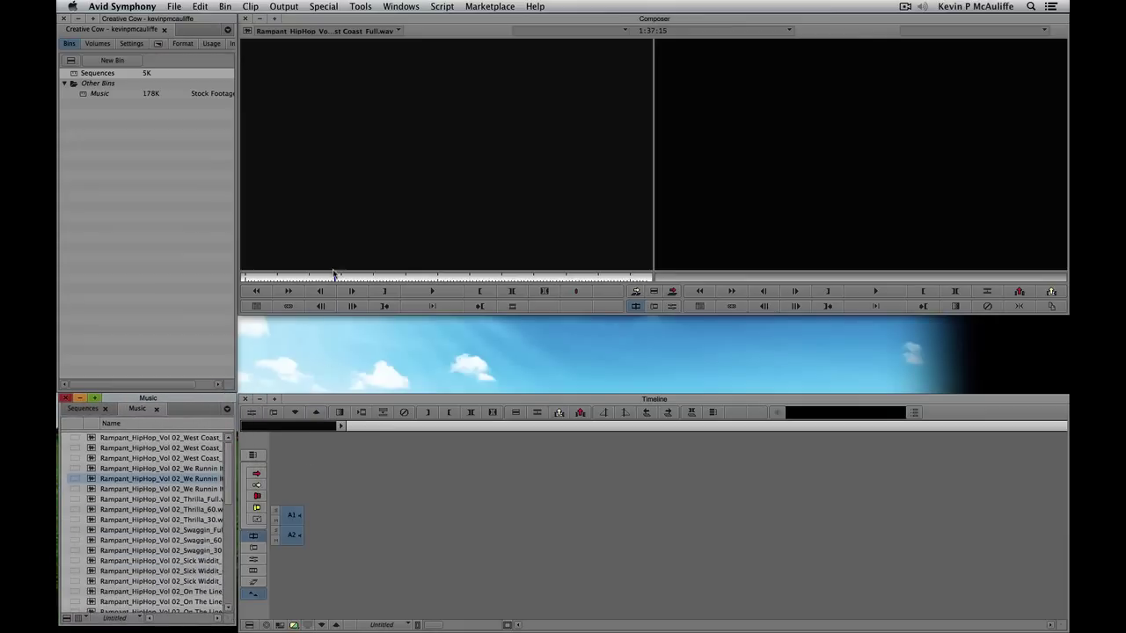
Shorten the project window, move the timeline and bin up, and make both taller.
click(229, 375)
drag(229, 385, 230, 308)
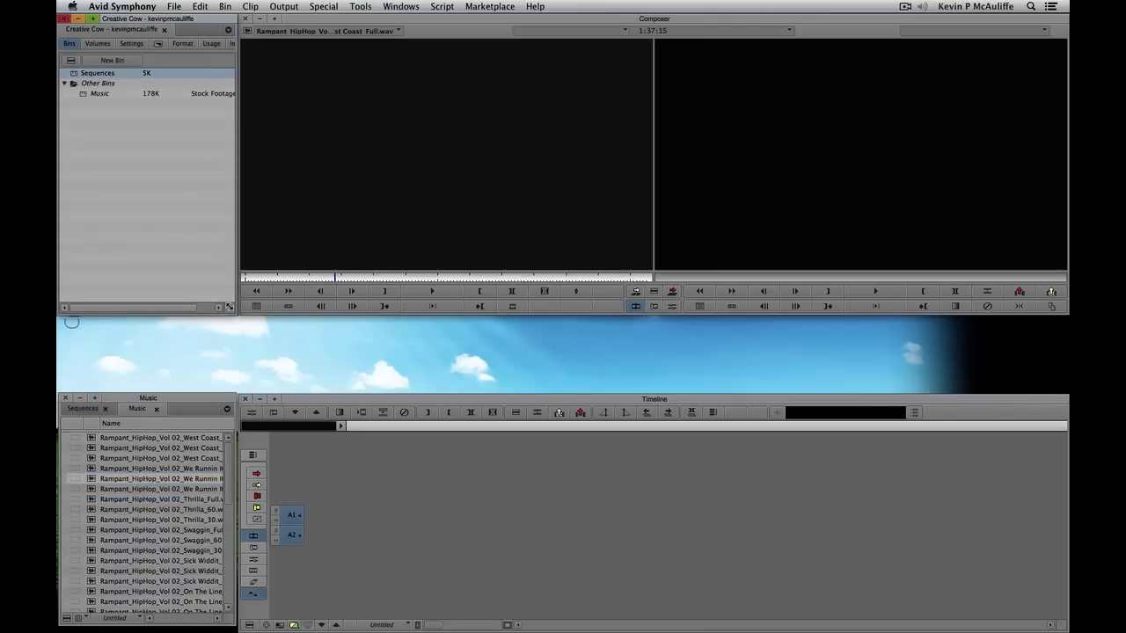
drag(305, 401, 305, 322)
drag(191, 398, 190, 325)
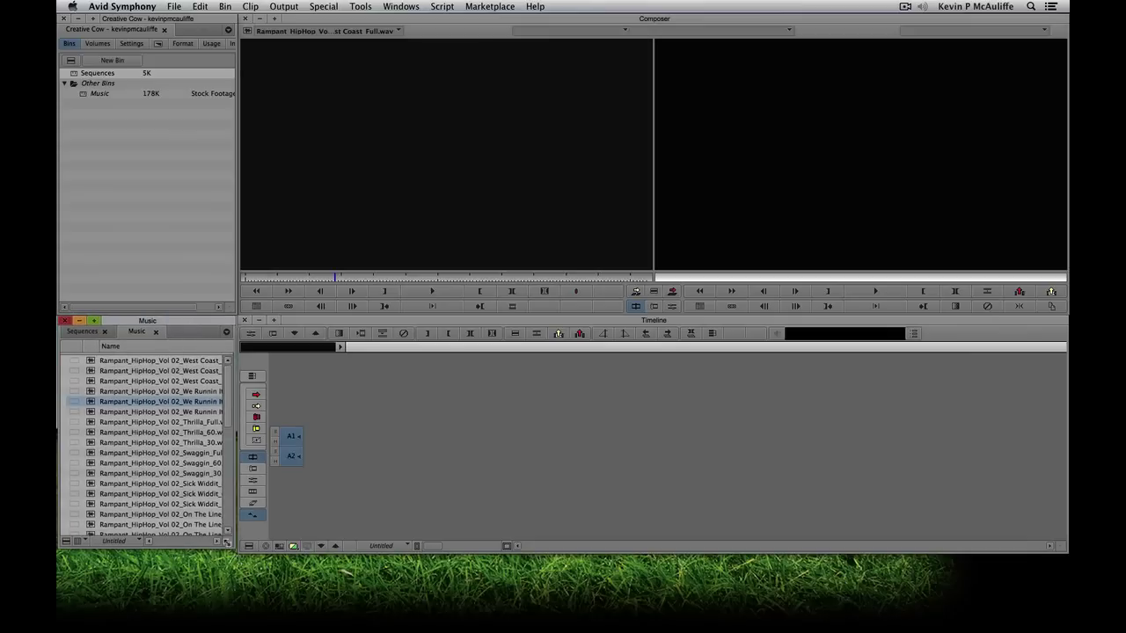
drag(228, 540, 234, 609)
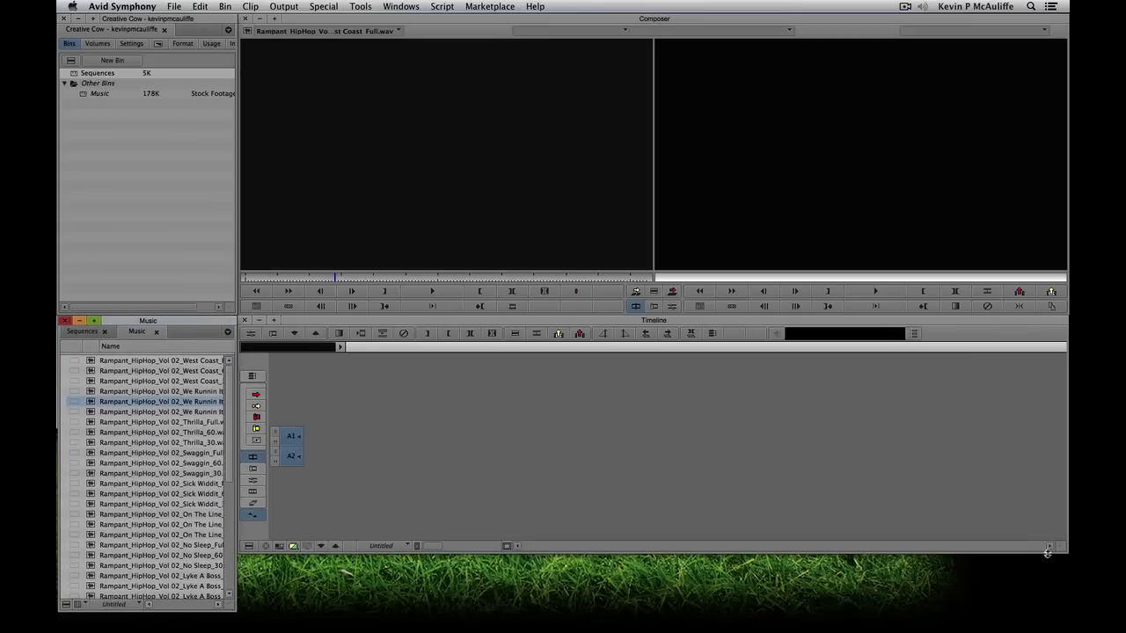
drag(1062, 551, 1054, 599)
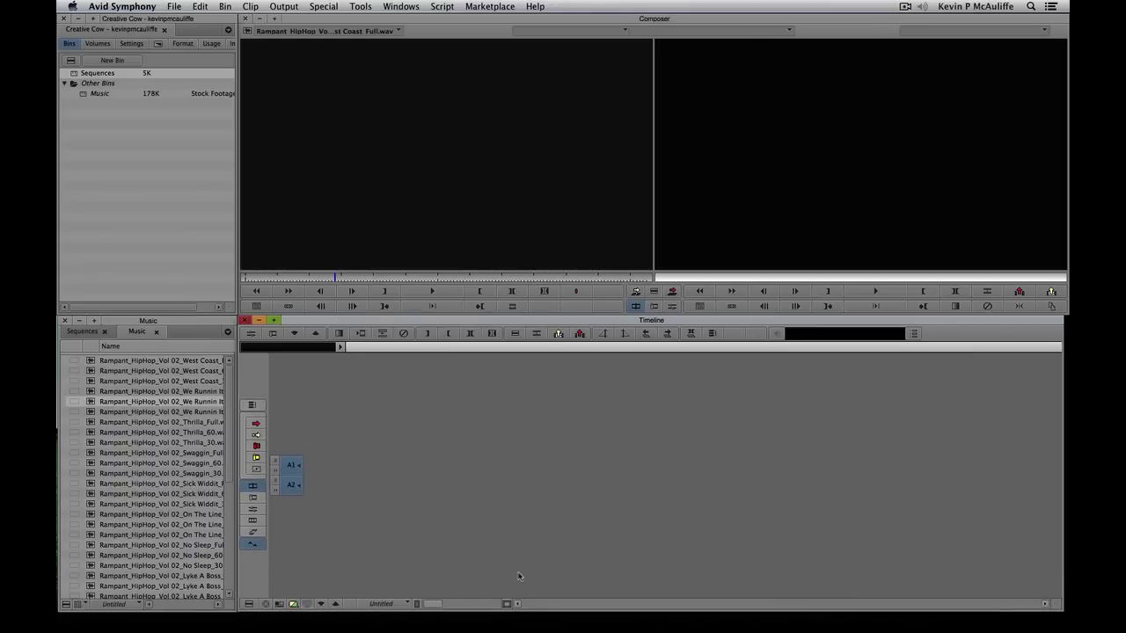
mouse_move(497, 626)
Save the current window layout as the Source/Record Editing workspace.
click(390, 10)
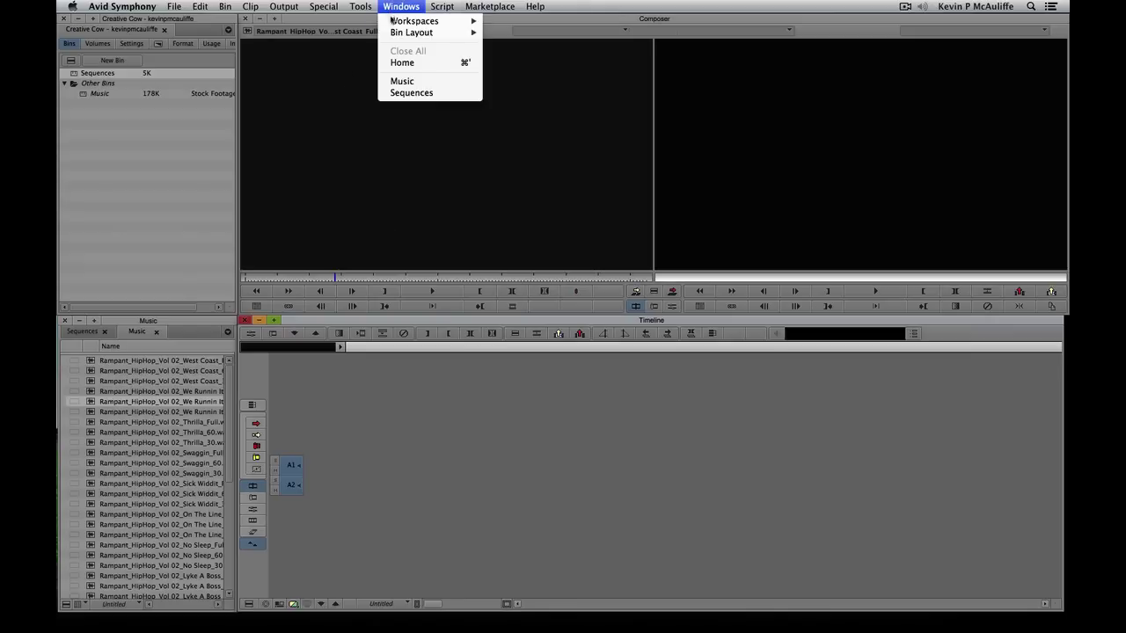
mouse_move(392, 21)
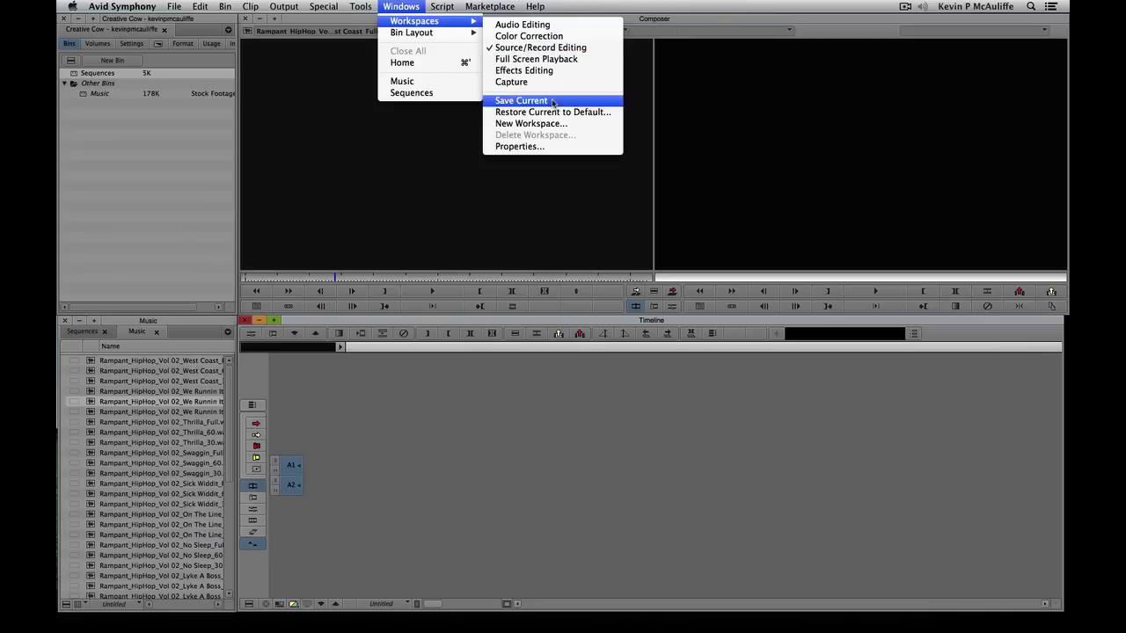
click(514, 100)
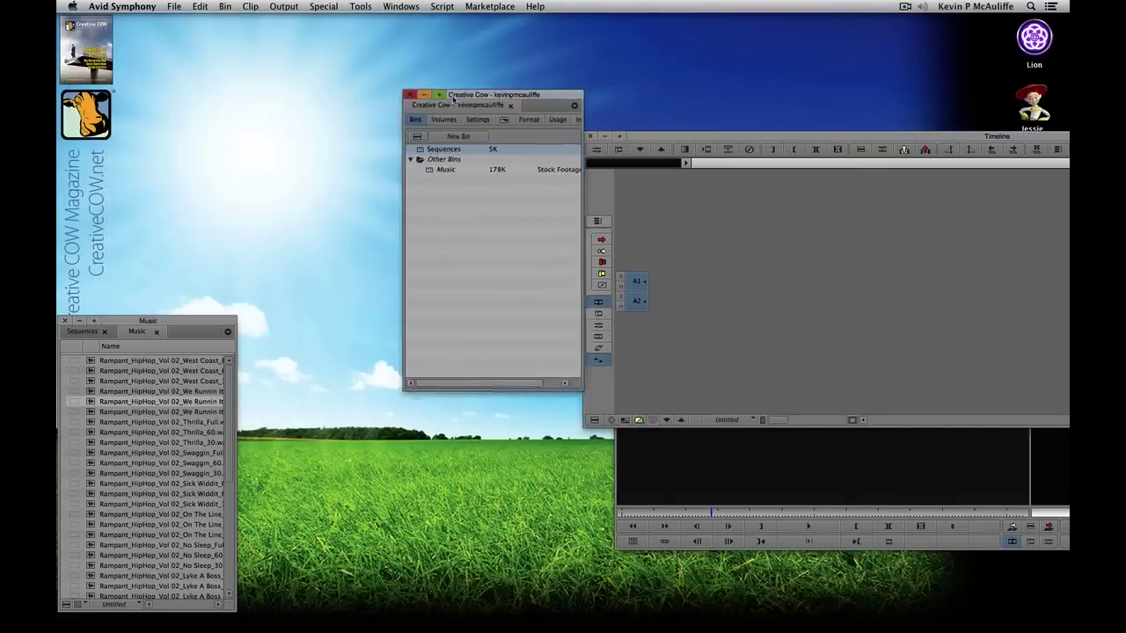
Recall the Source/Record Editing workspace to restore the saved layout.
click(387, 5)
mouse_move(397, 20)
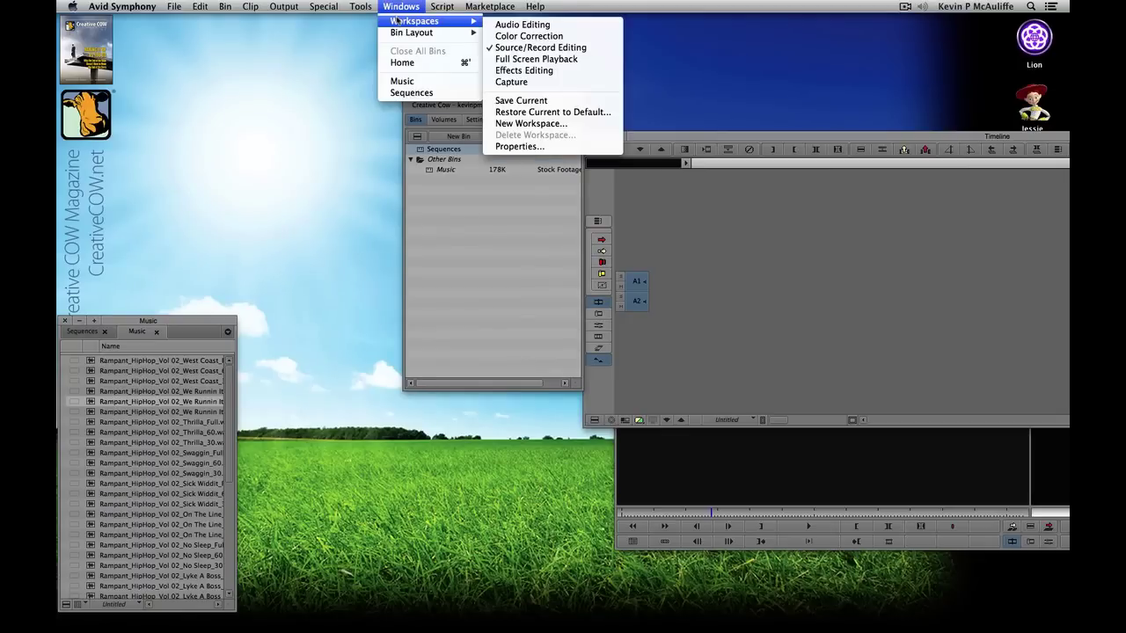
click(530, 47)
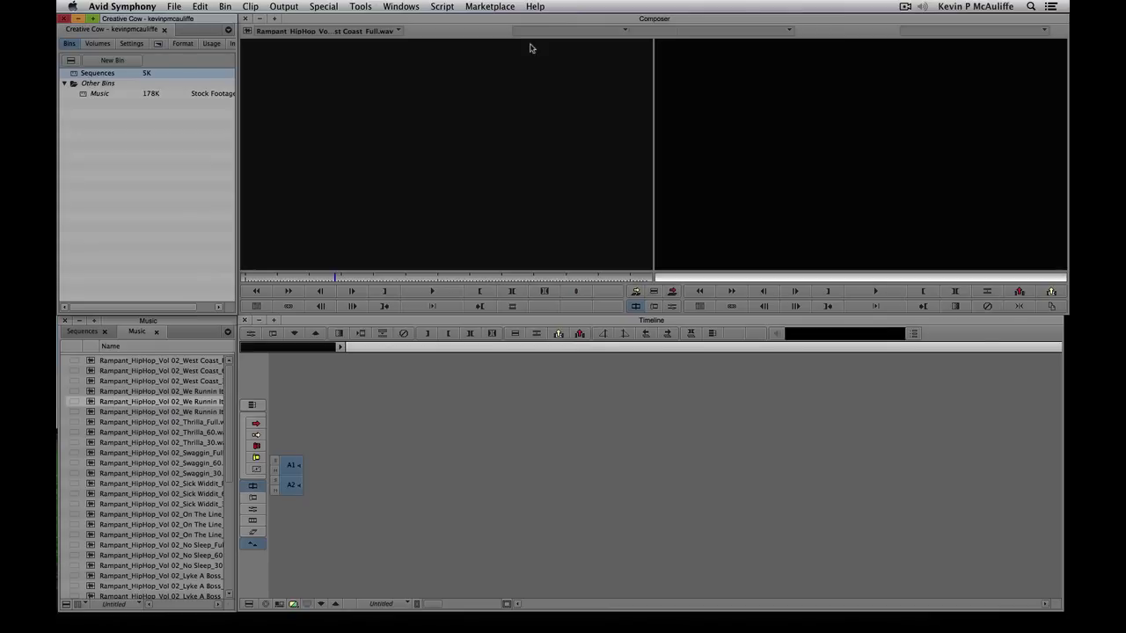
Overwrite the whole West Coast Full track onto A1/A2 of a new sequence in the Sequences bin, then play it from the start.
click(430, 189)
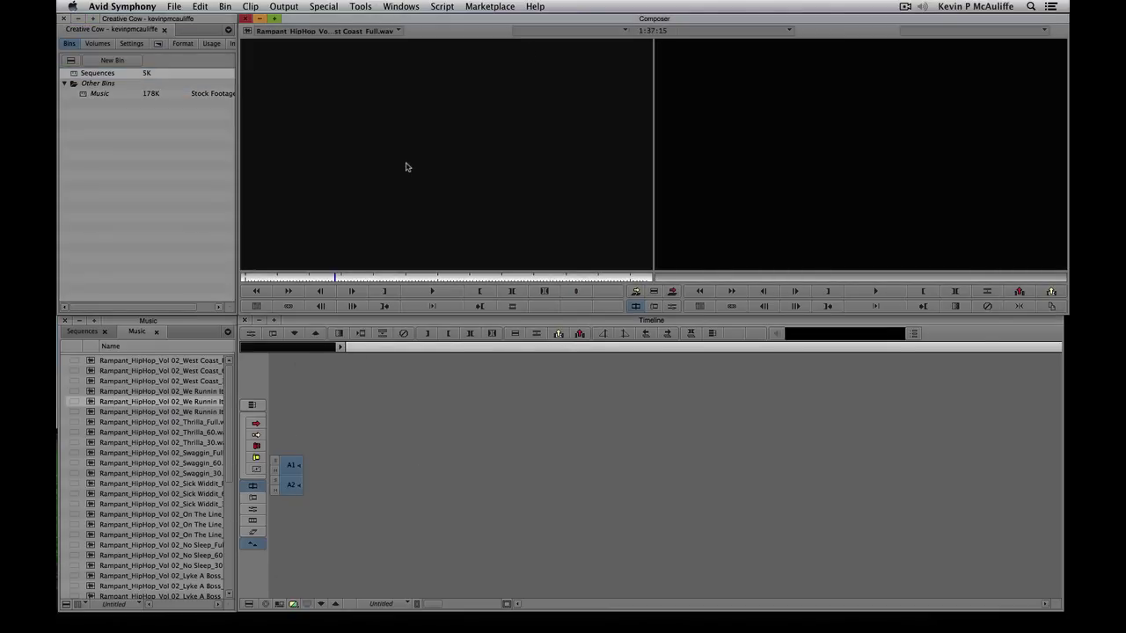
key(o)
key(v)
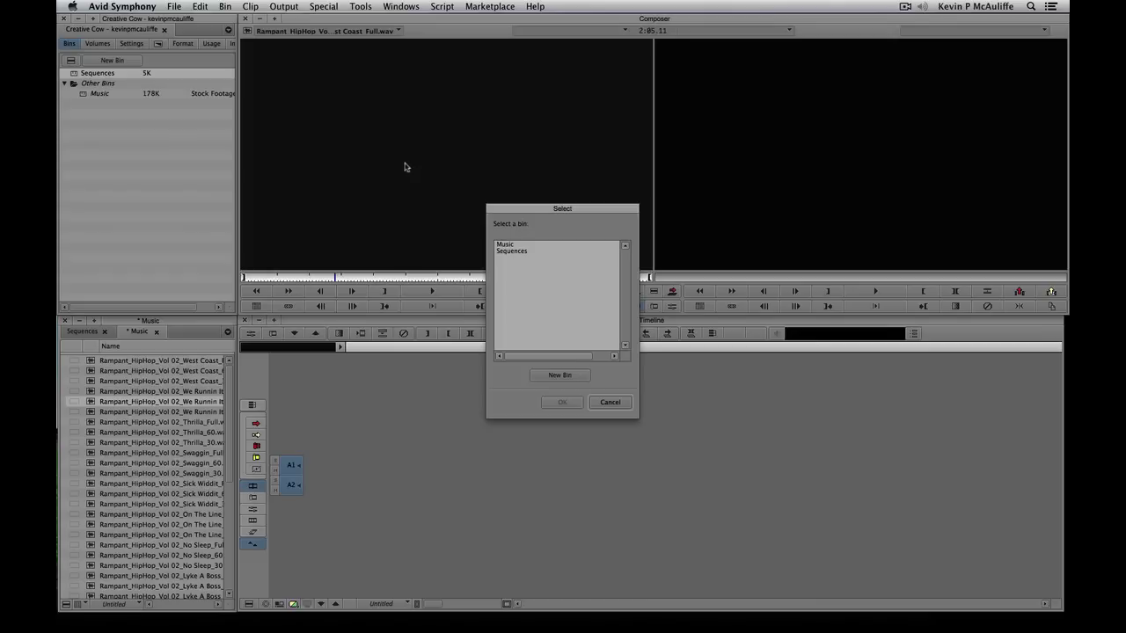
click(500, 245)
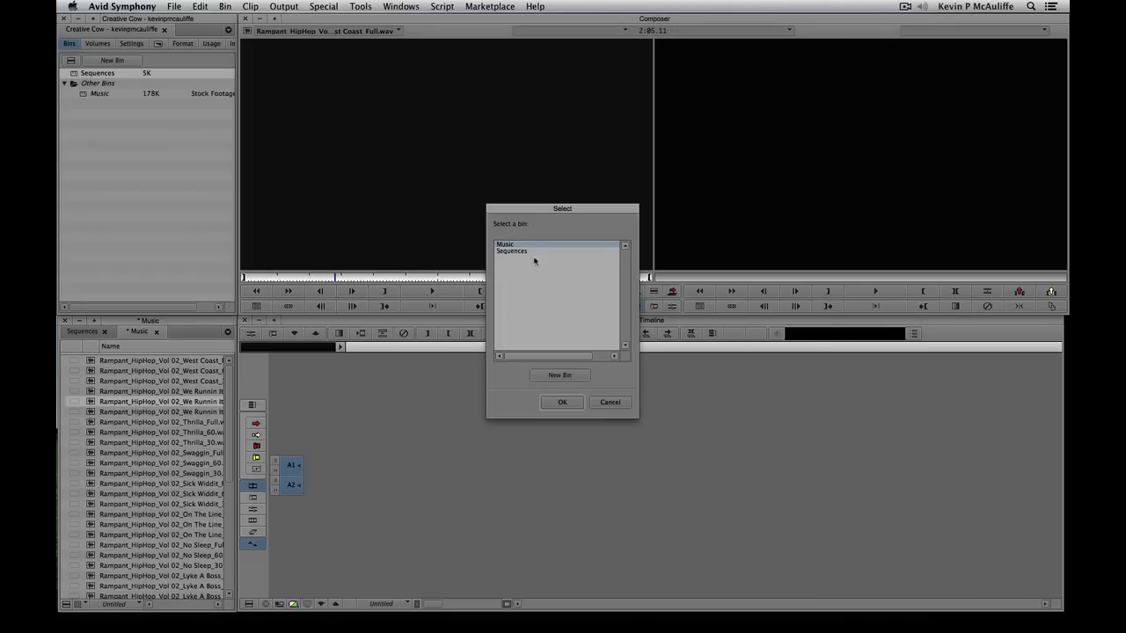
click(518, 252)
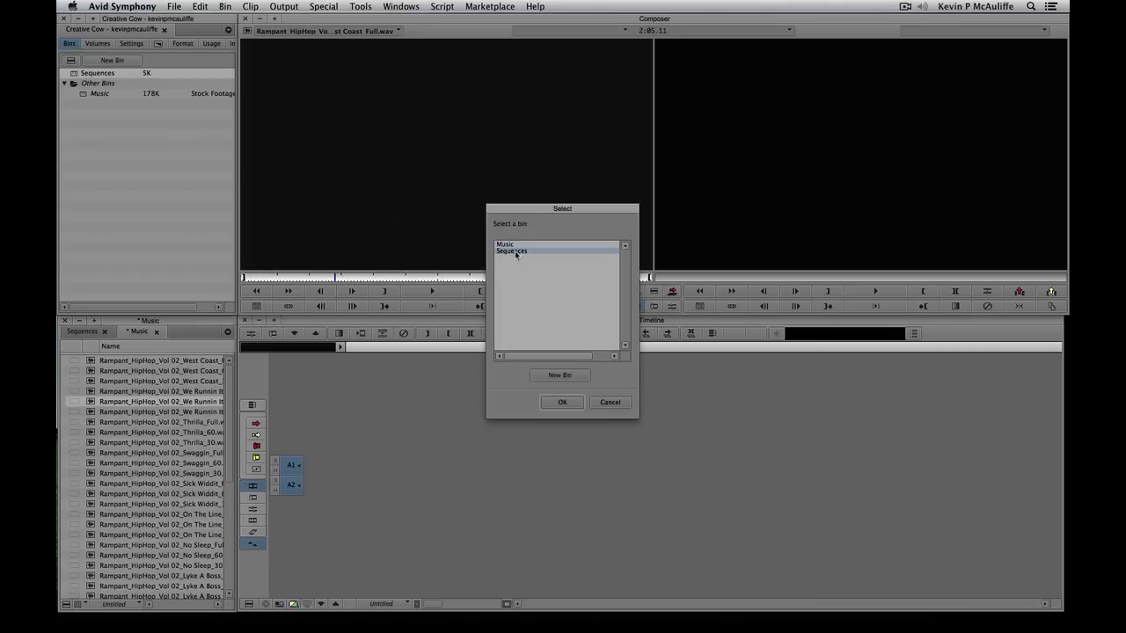
click(542, 401)
drag(482, 475, 283, 454)
key(space)
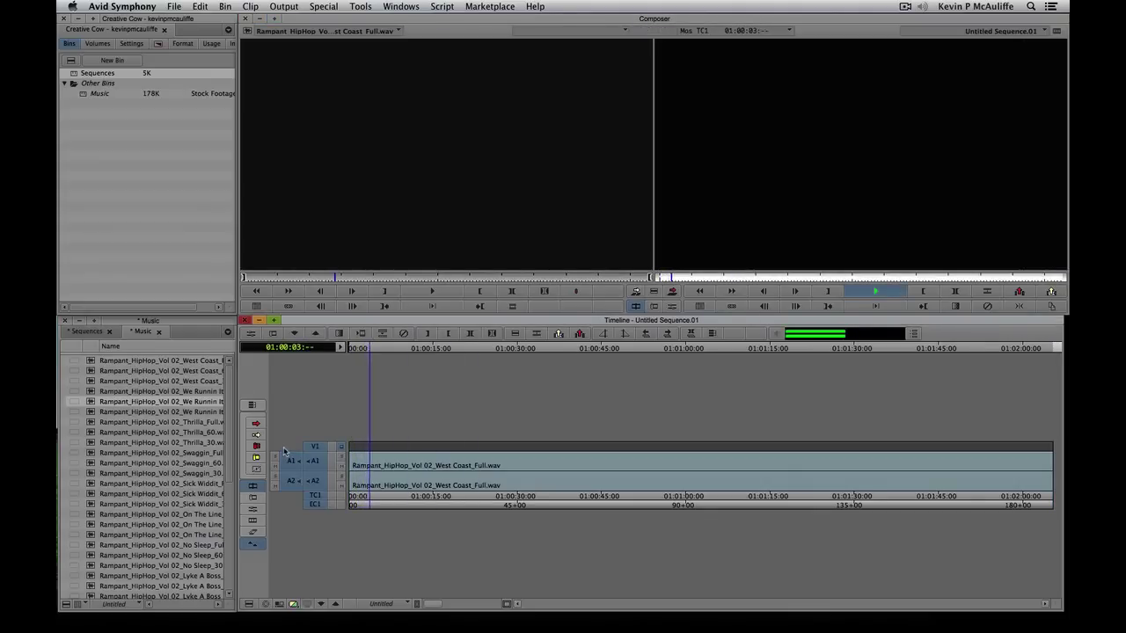
Stop playback, step frame by frame to find where the music begins, then return to 01:00:00:00.
key(space)
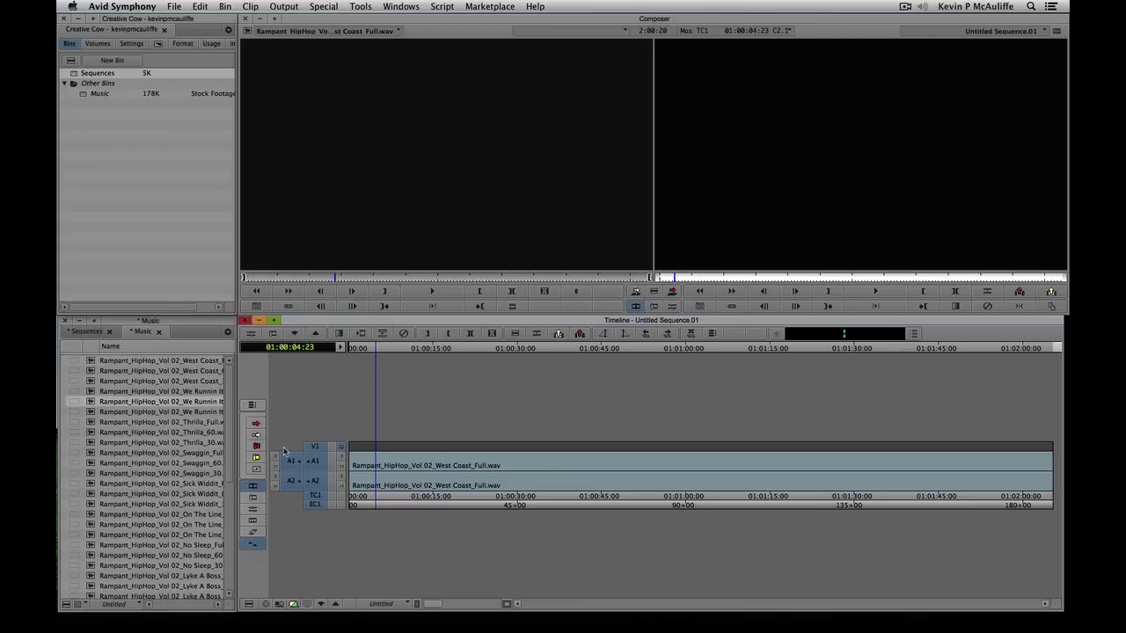
key(Left)
key(Left)
key(Left)
key(Left)
key(Left)
key(Left)
key(Left)
key(Left)
key(Left)
key(Left)
key(Left)
key(Left)
key(Left)
key(Left)
key(Left)
key(Left)
key(Left)
key(Left)
key(Left)
key(Left)
key(Left)
key(Left)
key(Left)
key(Left)
key(Left)
key(Left)
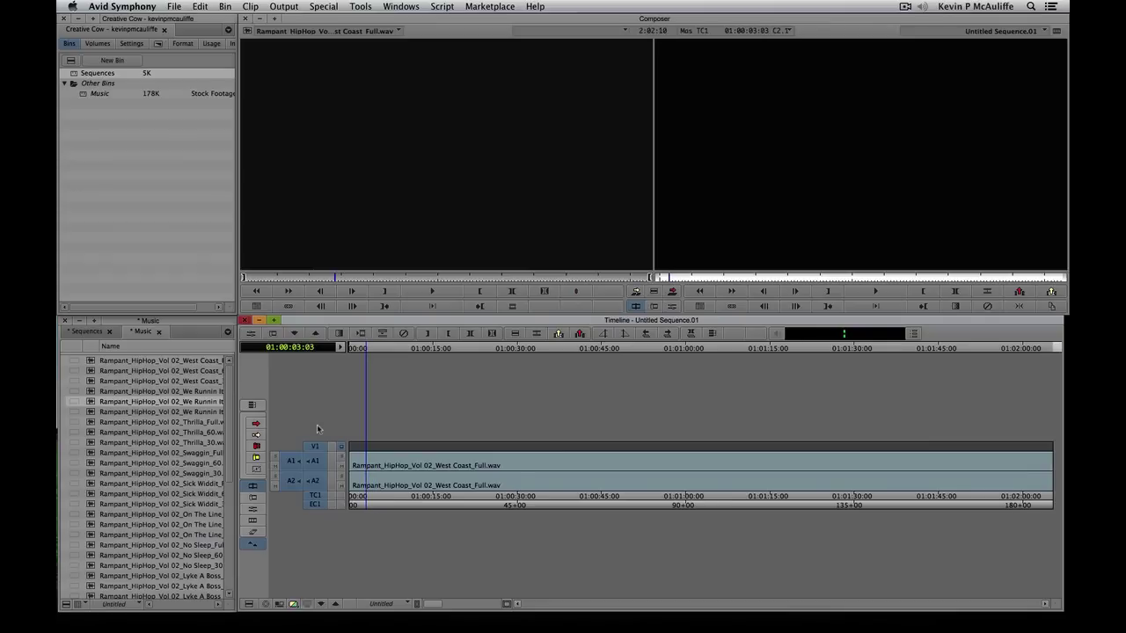
key(Right)
key(Right)
key(Right)
key(Right)
key(Right)
key(Right)
key(Right)
key(Right)
key(Right)
key(Right)
key(Right)
key(Right)
key(Right)
key(Right)
key(Right)
key(Right)
key(Right)
key(Right)
key(Right)
key(Right)
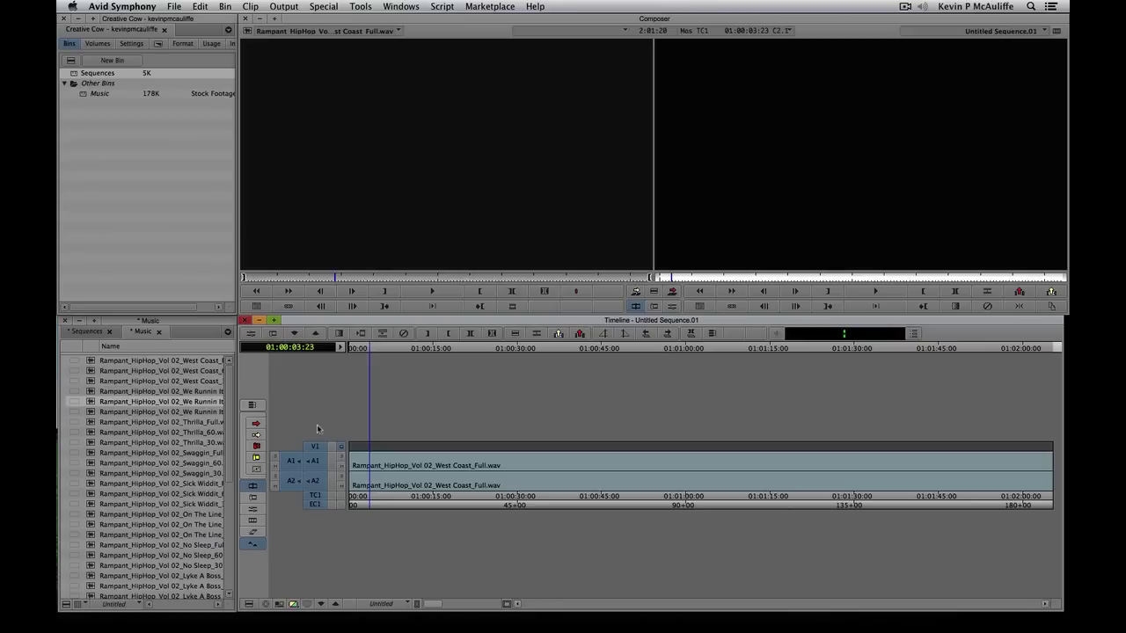
key(Right)
key(Right)
key(Right)
key(Right)
key(Right)
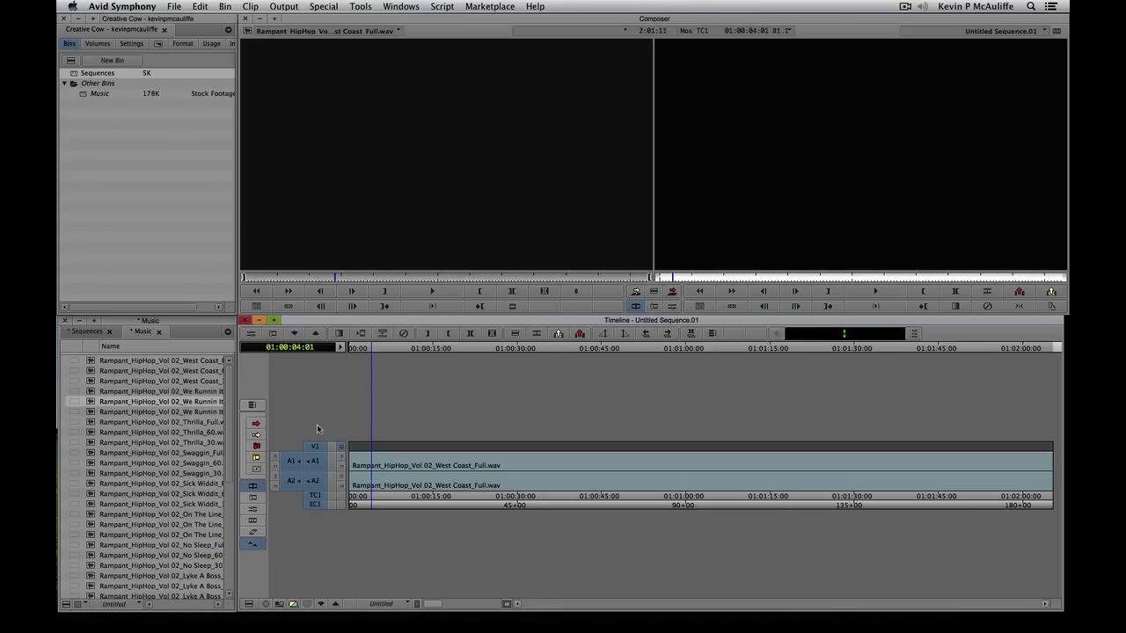
key(Right)
key(Right)
key(Right)
key(Right)
key(Right)
key(Right)
key(Right)
key(Right)
key(Right)
key(Right)
key(Right)
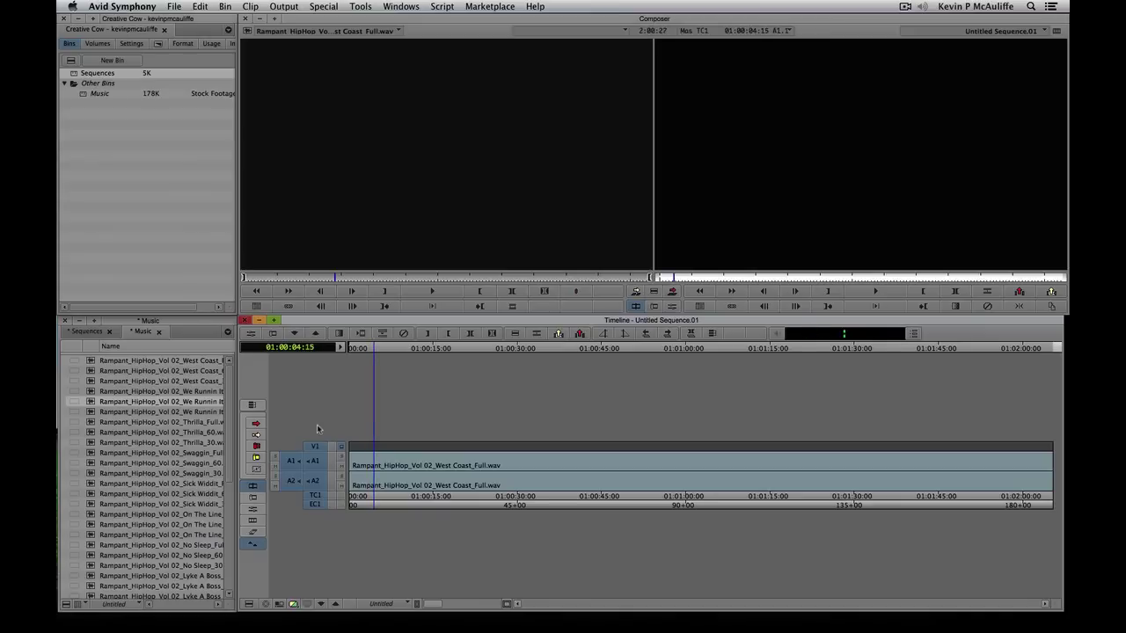
key(Right)
key(Right)
key(Right)
key(Right)
key(Right)
key(Right)
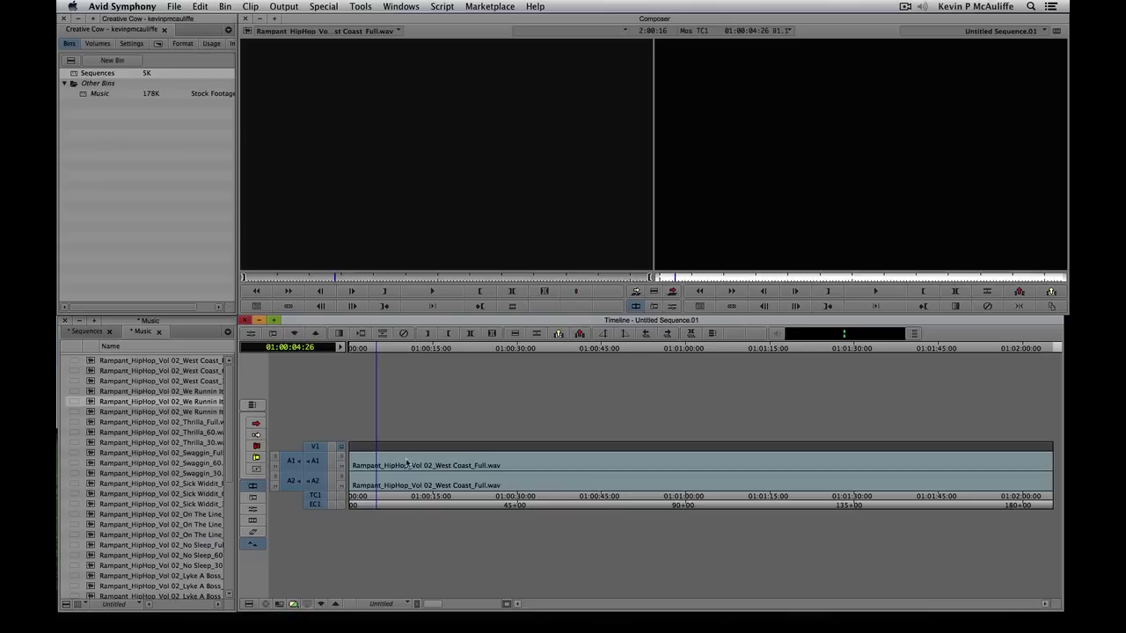
drag(400, 464, 321, 463)
Play Untitled Sequence.01 from the start, stop at 01:00:12:21, and open the Tools menu.
key(space)
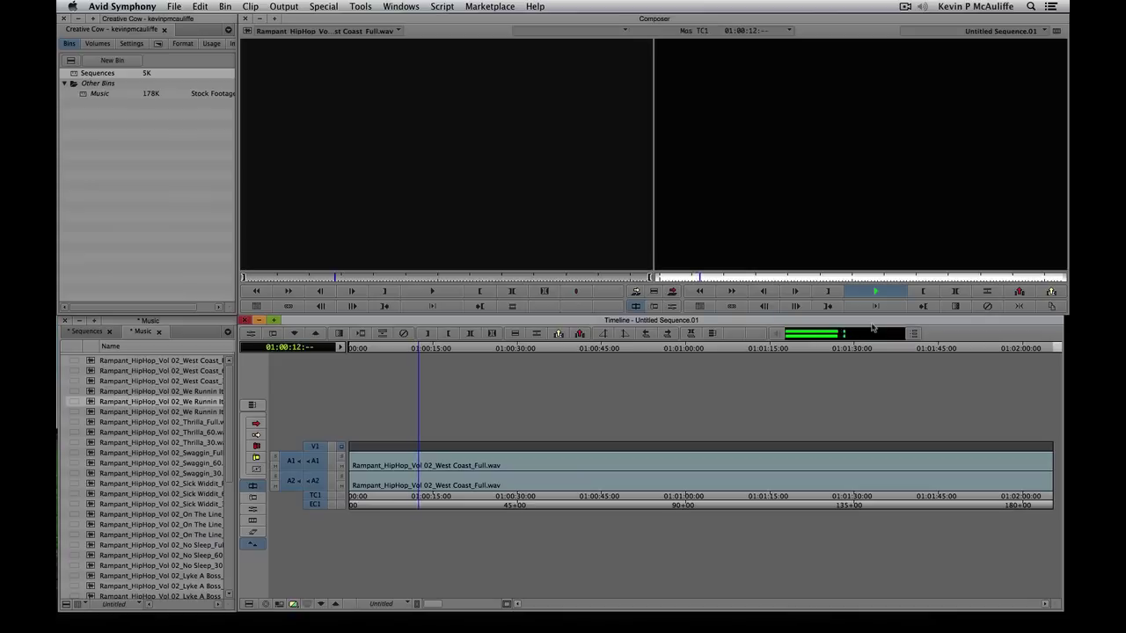
key(space)
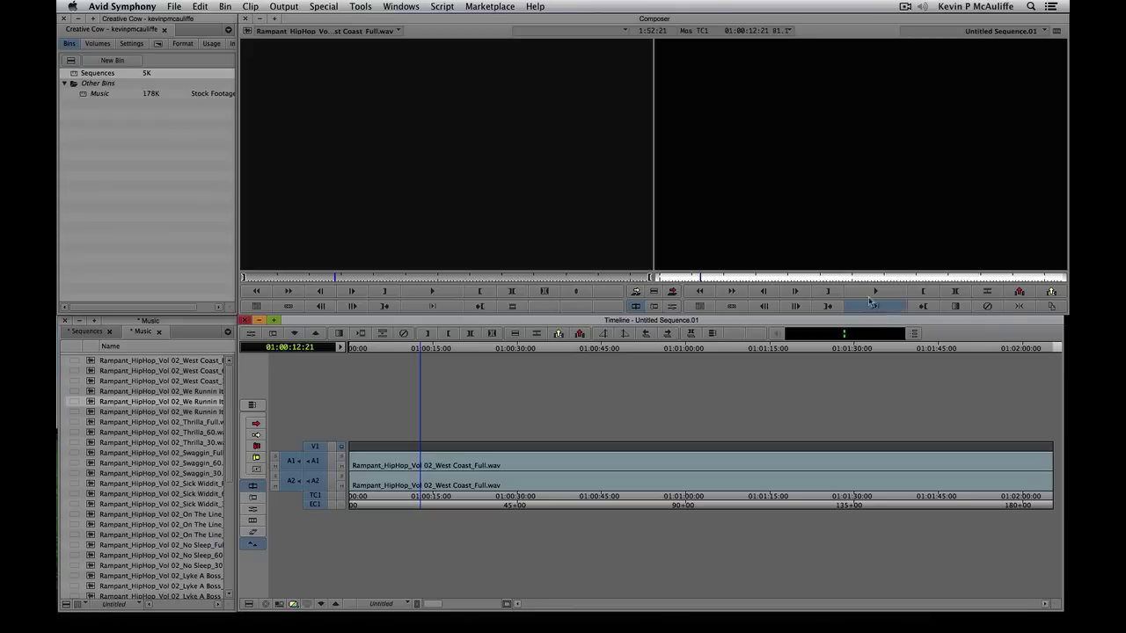
click(361, 6)
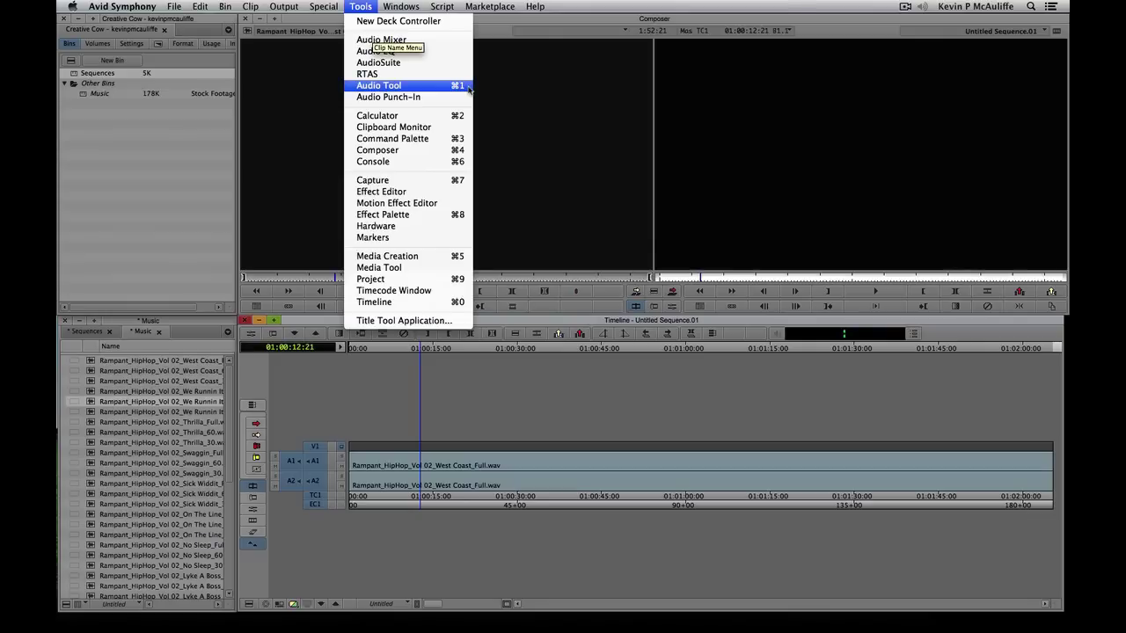
Open the Audio Tool, move it aside, and play the sequence to watch the levels.
click(761, 106)
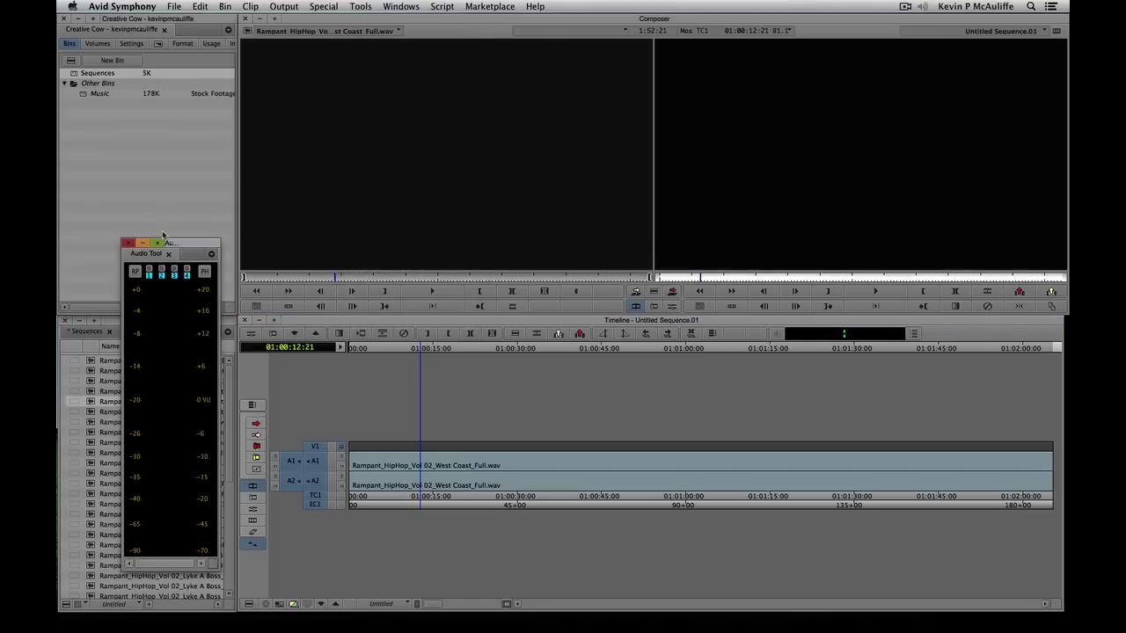
drag(191, 247, 155, 43)
key(space)
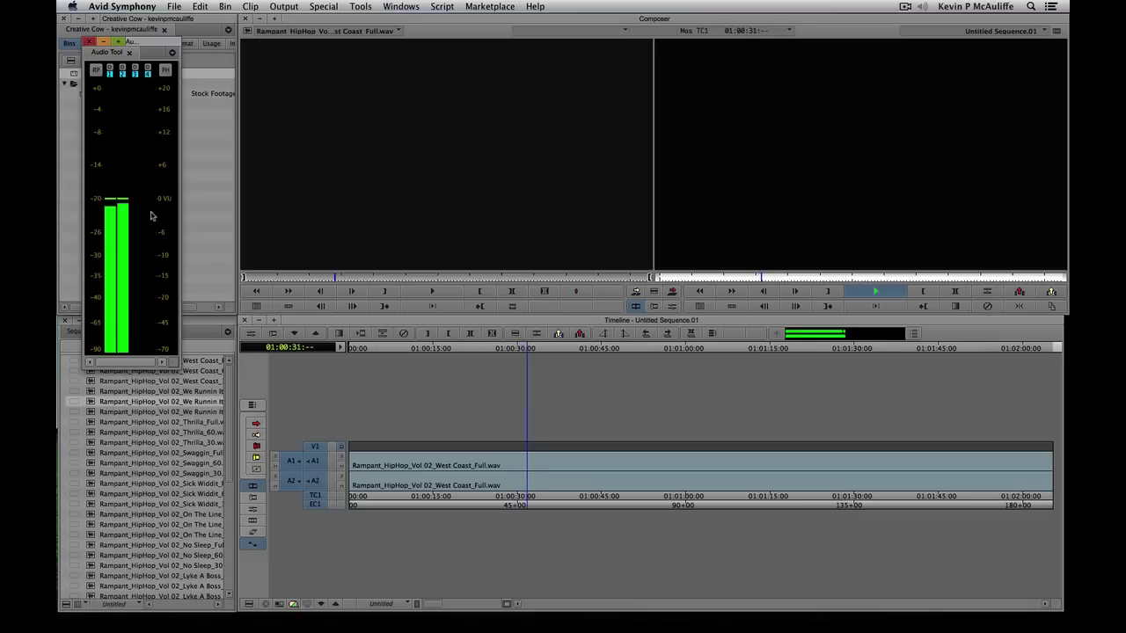
key(space)
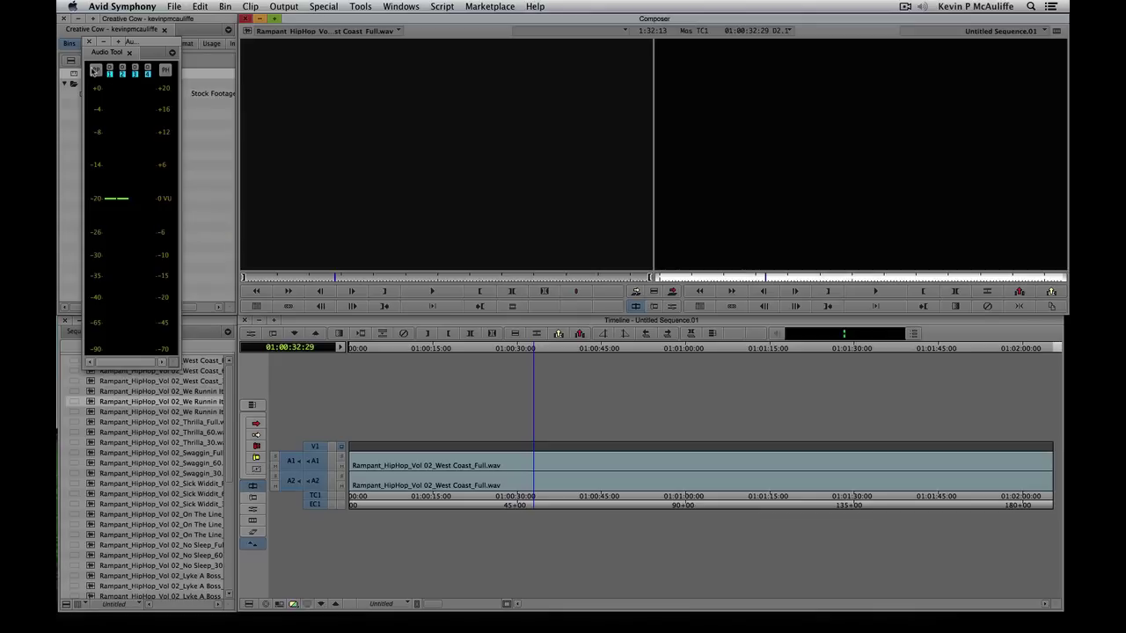
Reset the peaks, switch the meters to Peak Hold, and monitor playback up to 01:00:40:01.
click(95, 72)
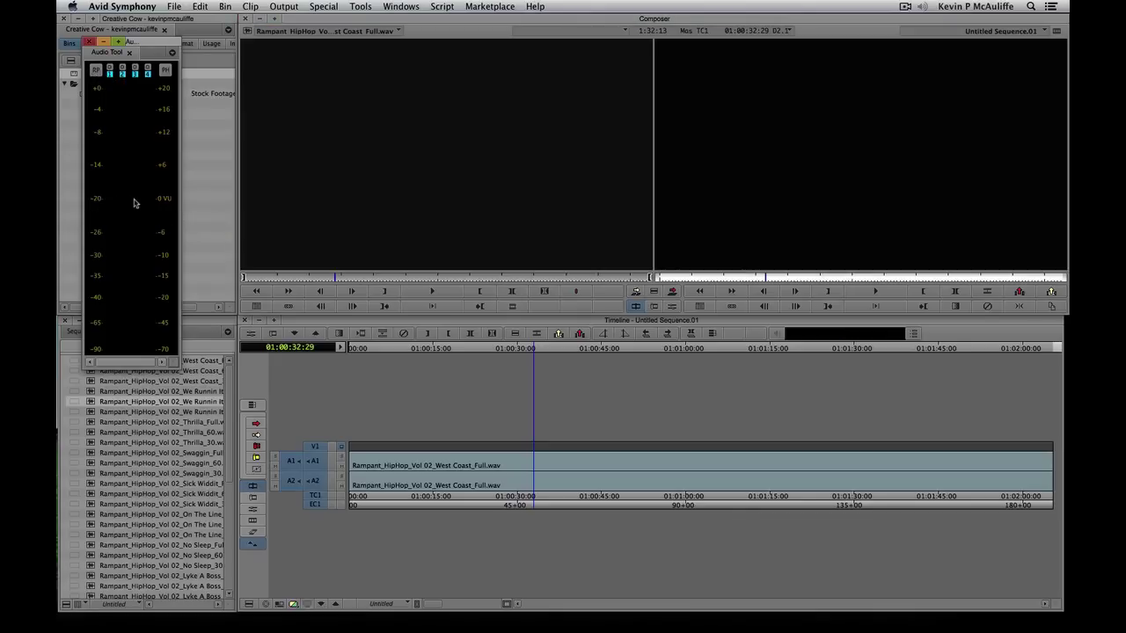
click(165, 71)
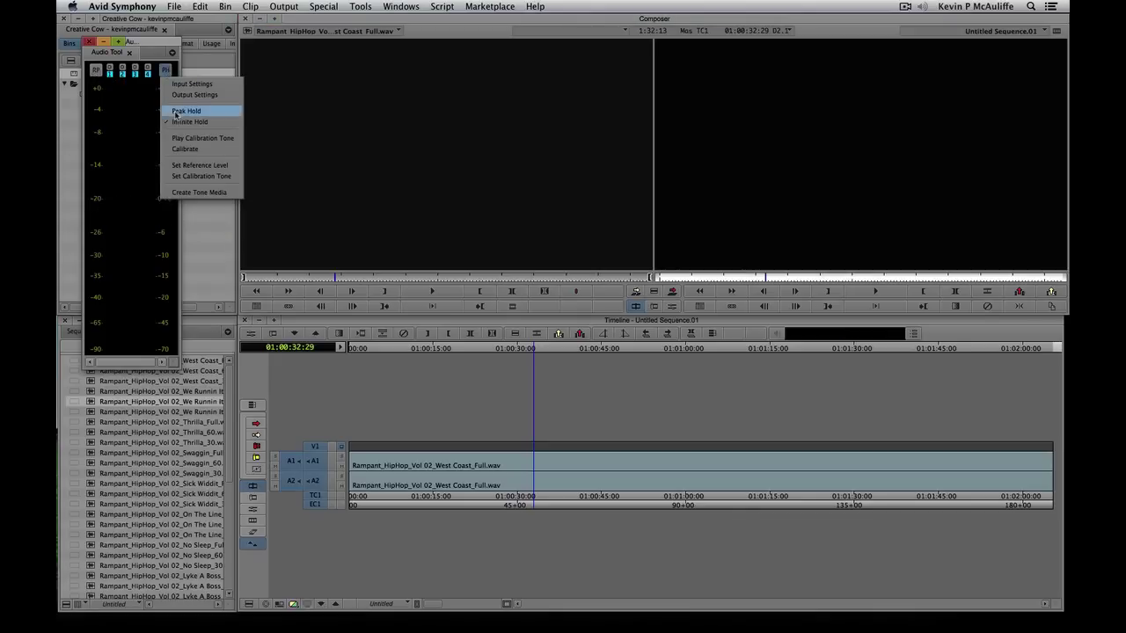
click(175, 115)
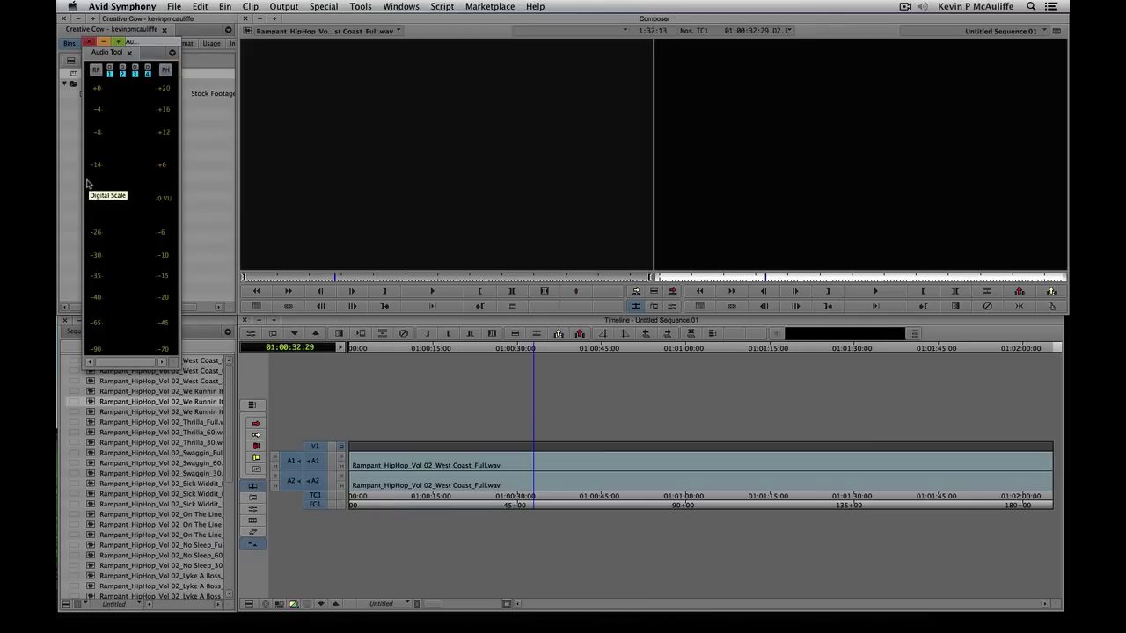
key(space)
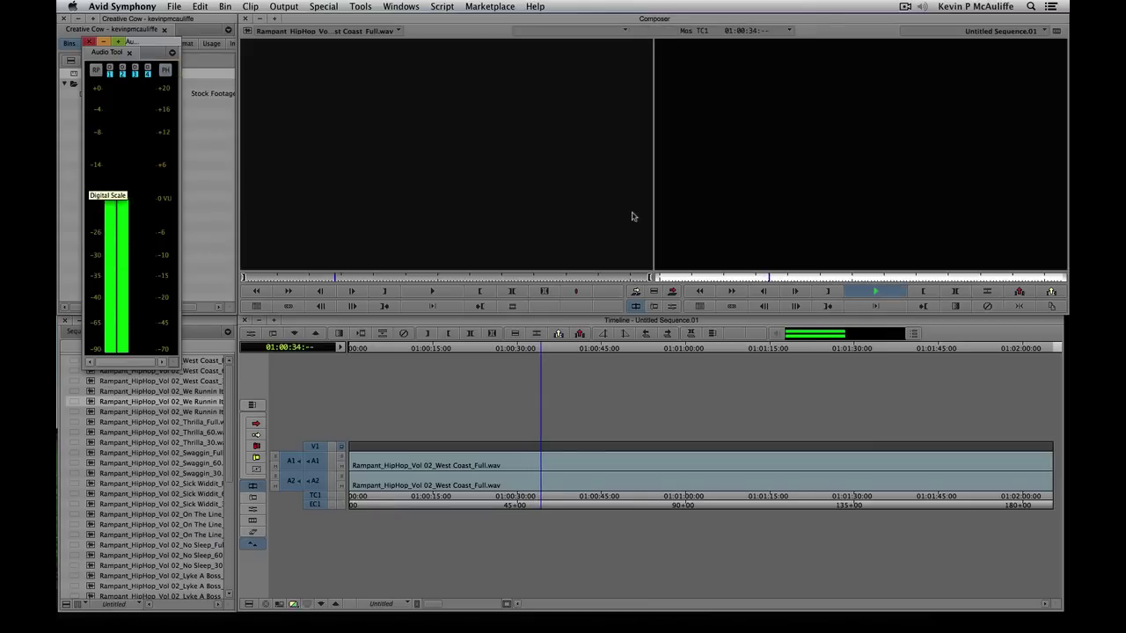
key(space)
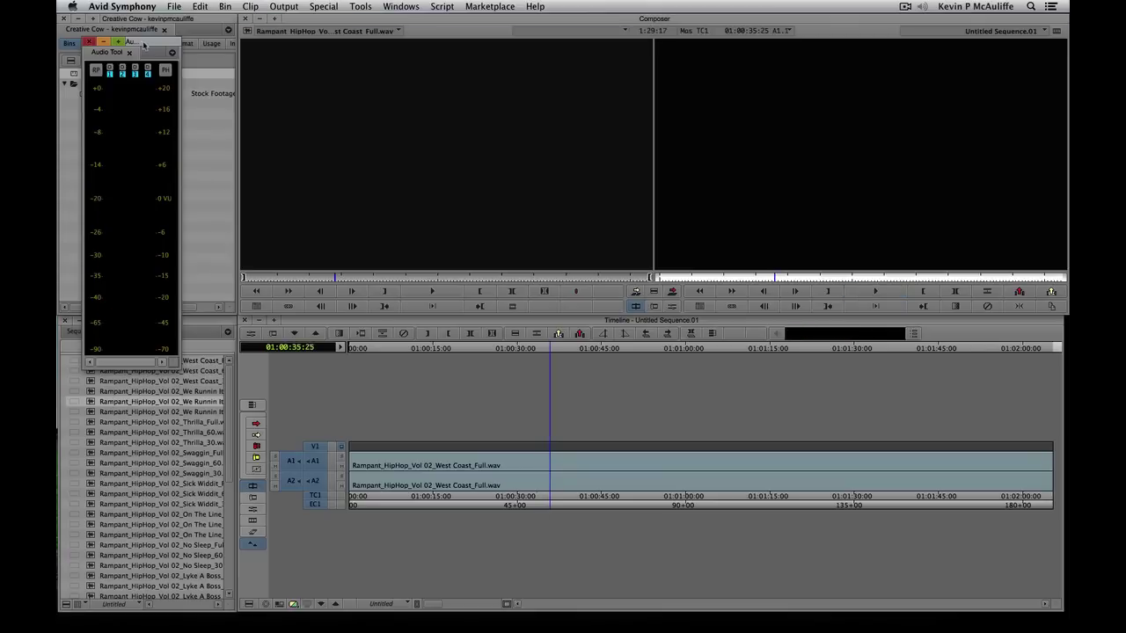
drag(146, 44, 153, 42)
key(space)
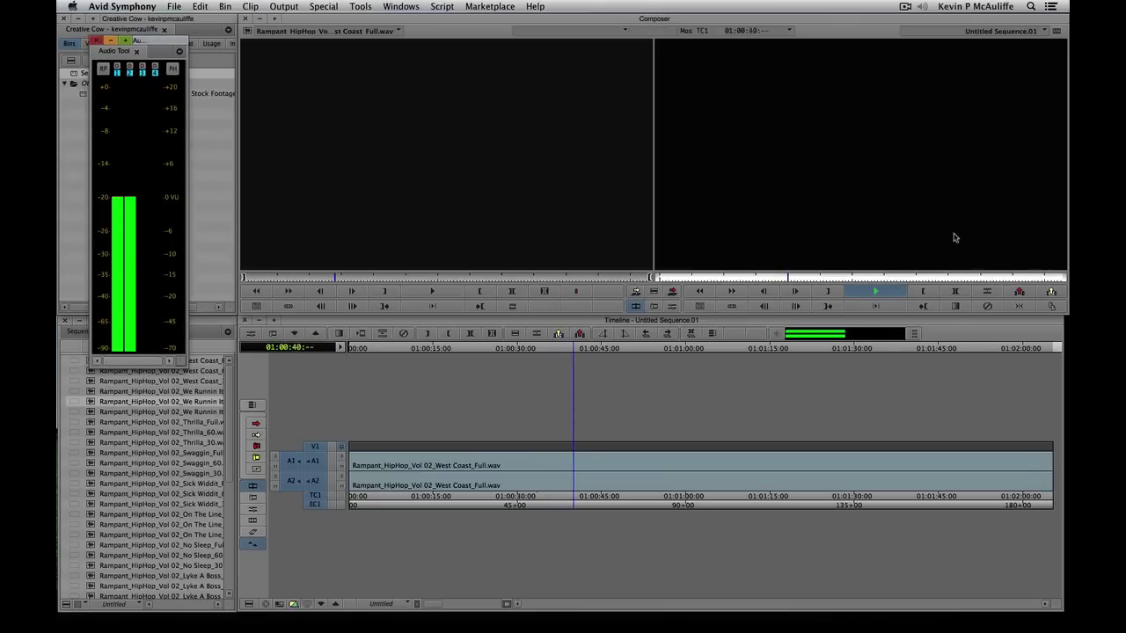
key(space)
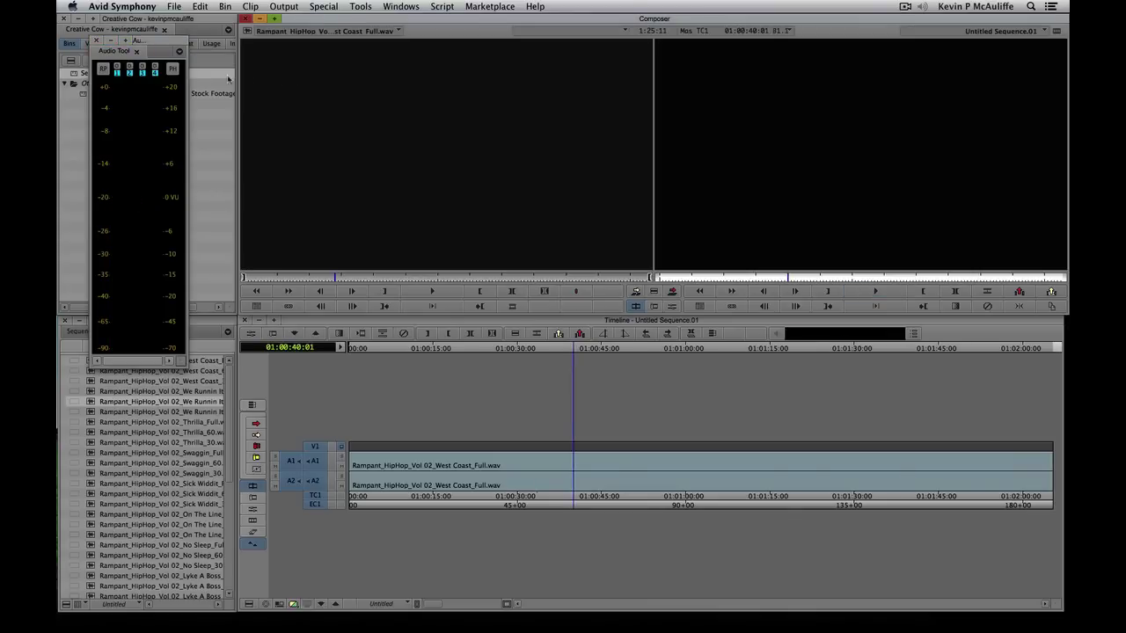
click(171, 70)
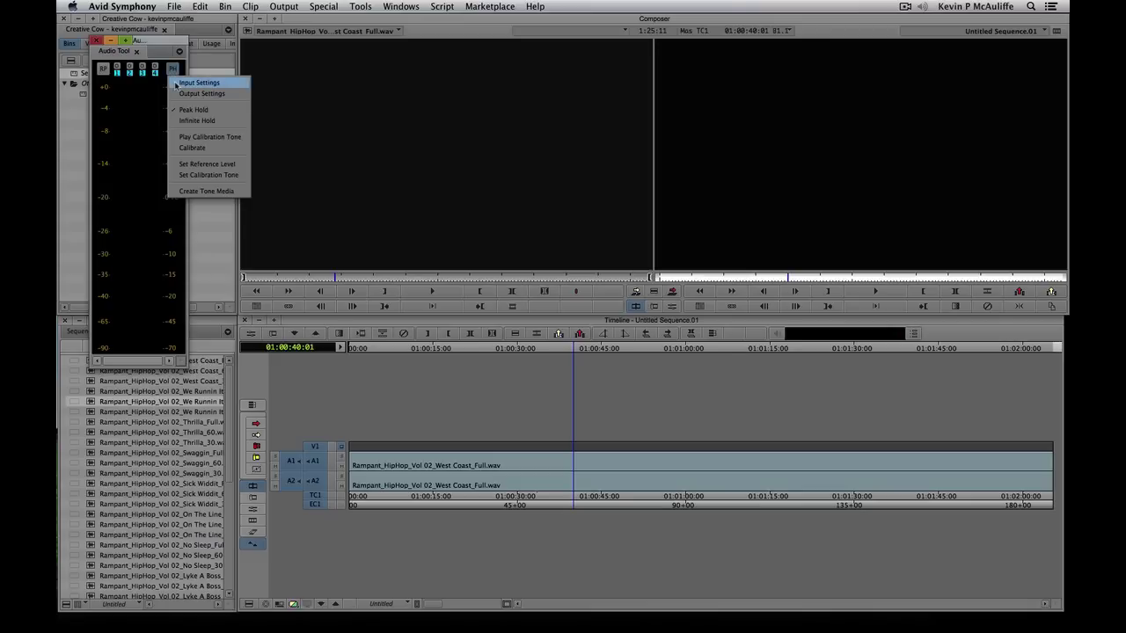
Inspect the Audio Project input source and punch-in monitoring lists, keeping Automatic.
click(176, 83)
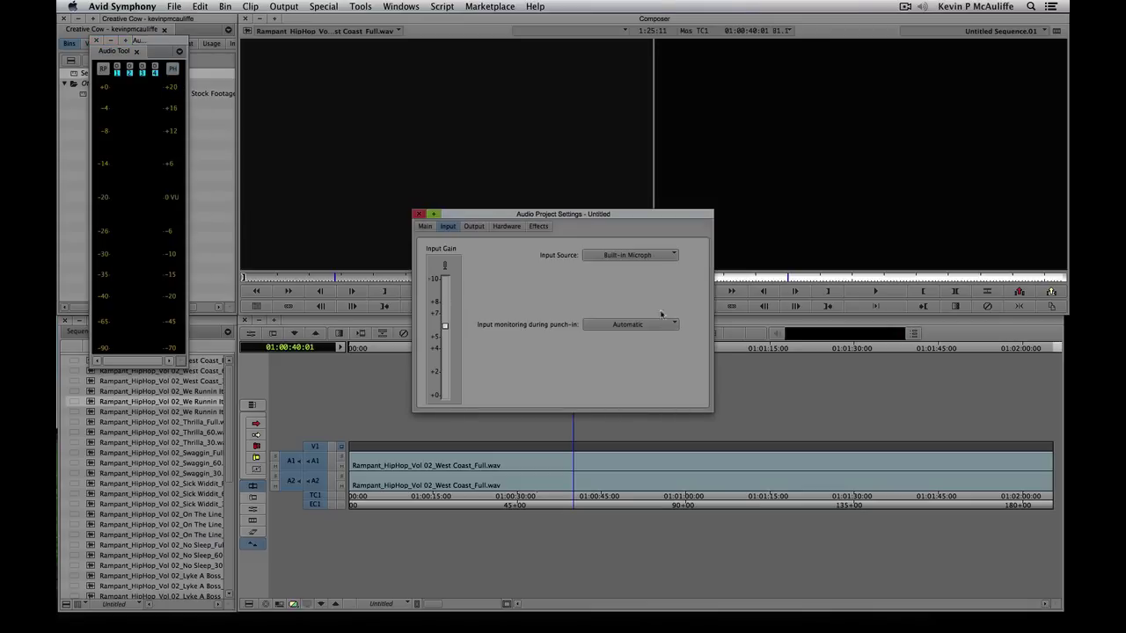
click(676, 256)
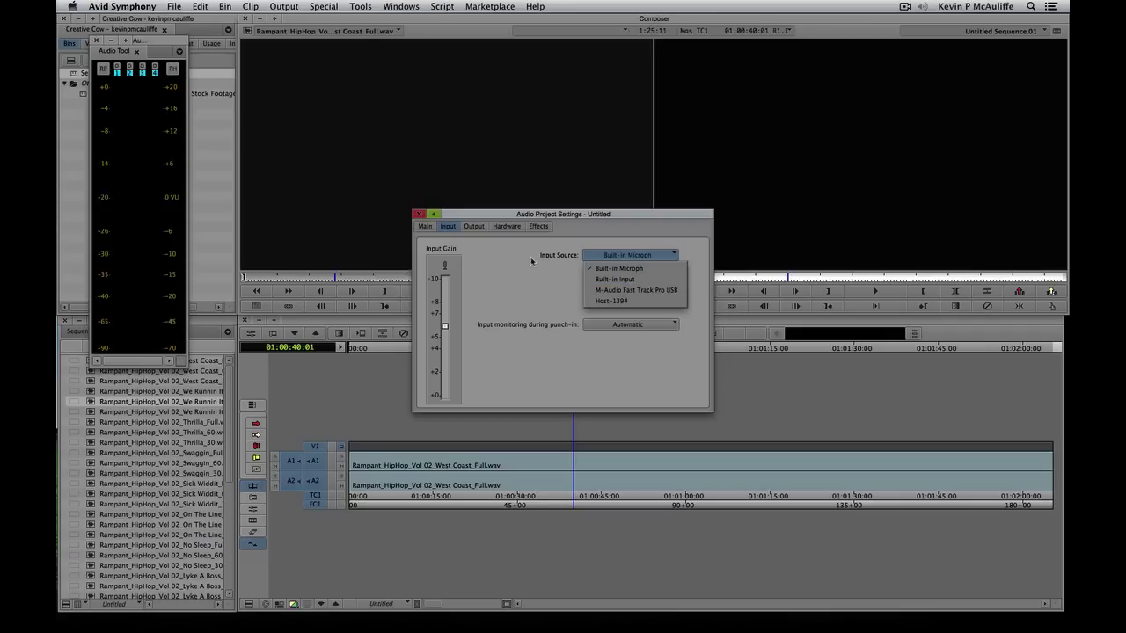
click(530, 257)
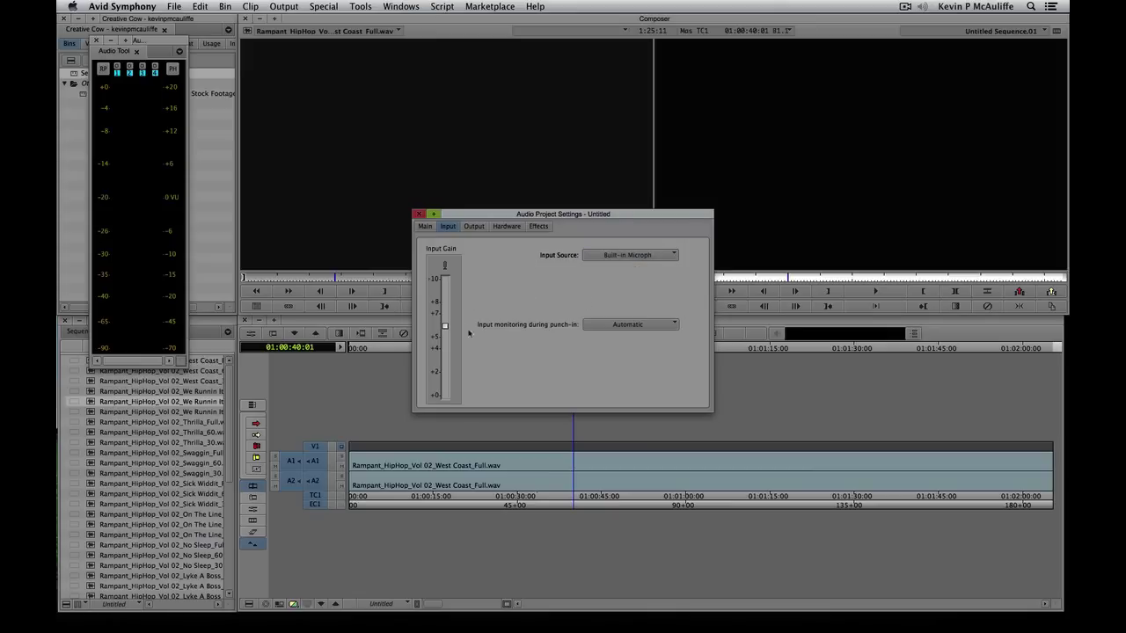
click(667, 325)
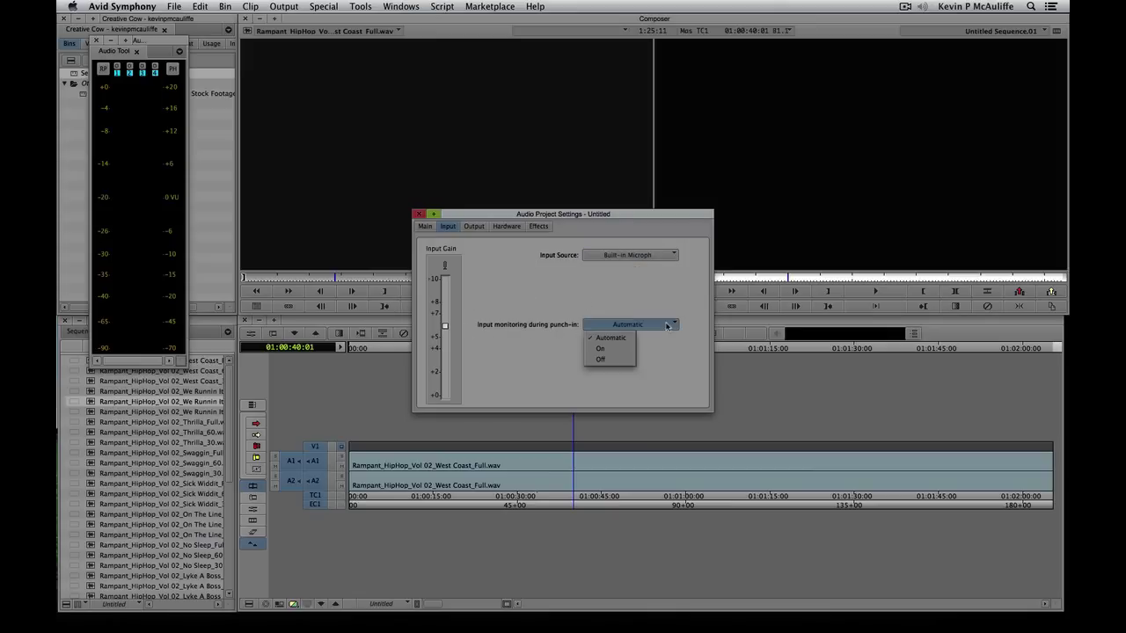
click(624, 295)
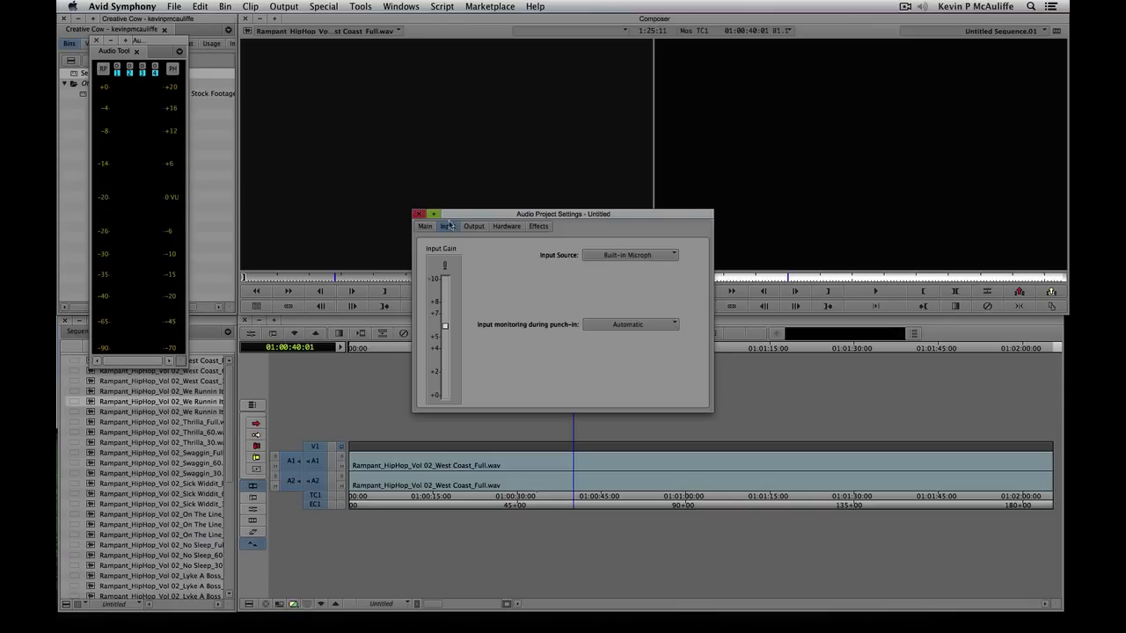
View the output settings, close Audio Project Settings unchanged, and move the Audio Tool toward the centre.
click(475, 226)
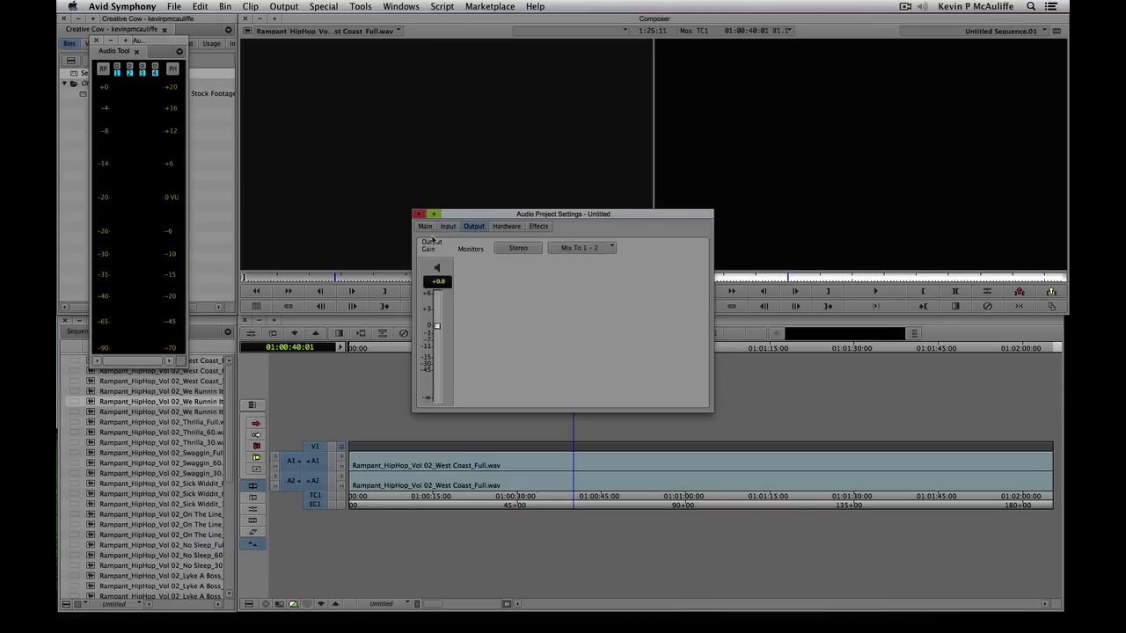
click(453, 227)
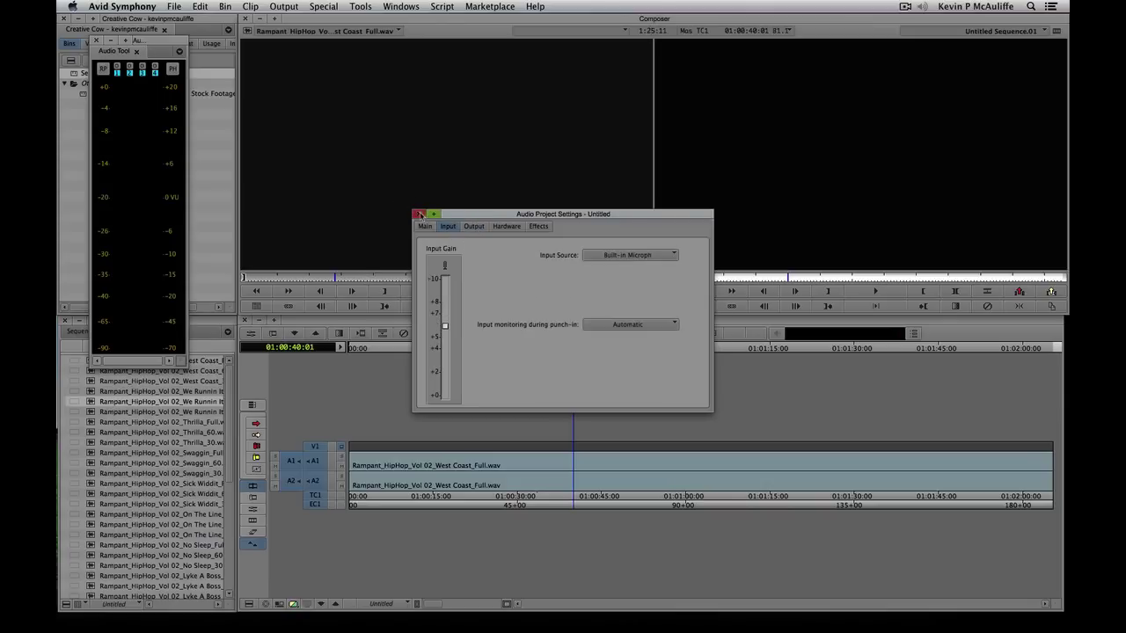
click(418, 215)
drag(135, 40, 390, 41)
Show the project's Settings list and open, then close, the Audio Project settings.
click(135, 44)
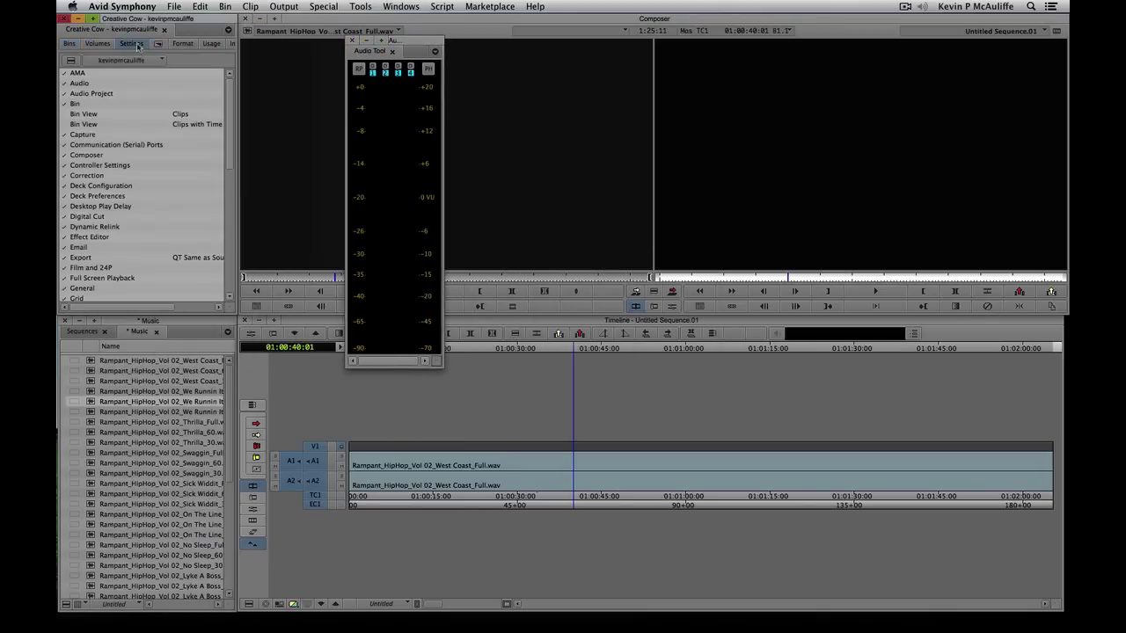
double_click(93, 94)
click(418, 214)
Review the input source and gain in the Audio Tool's Input Settings, then close them.
click(427, 72)
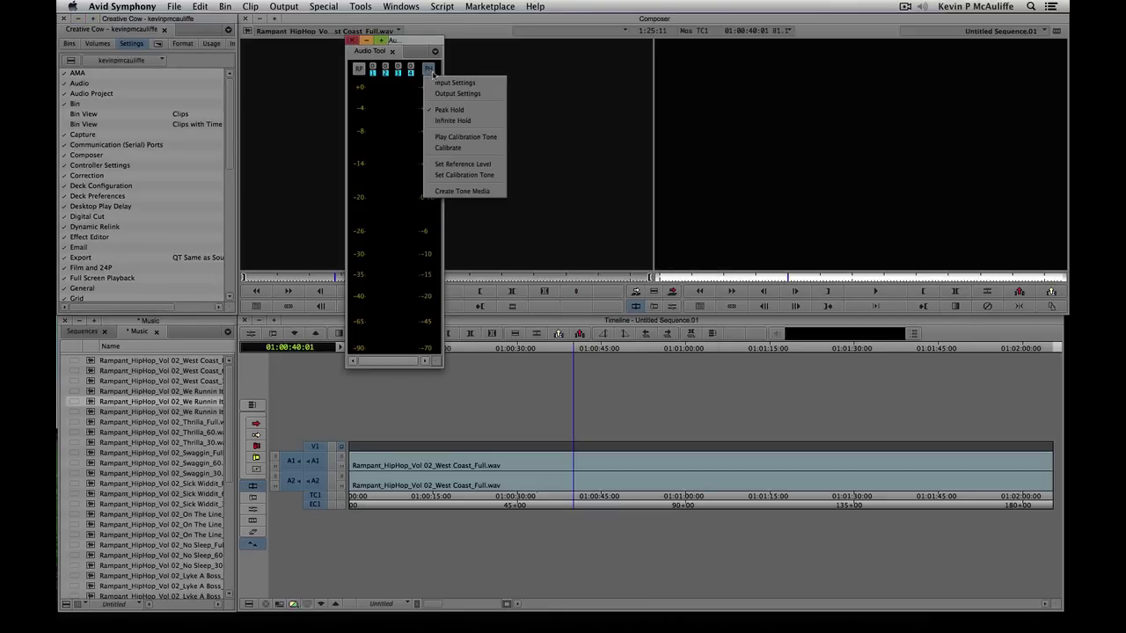
click(440, 83)
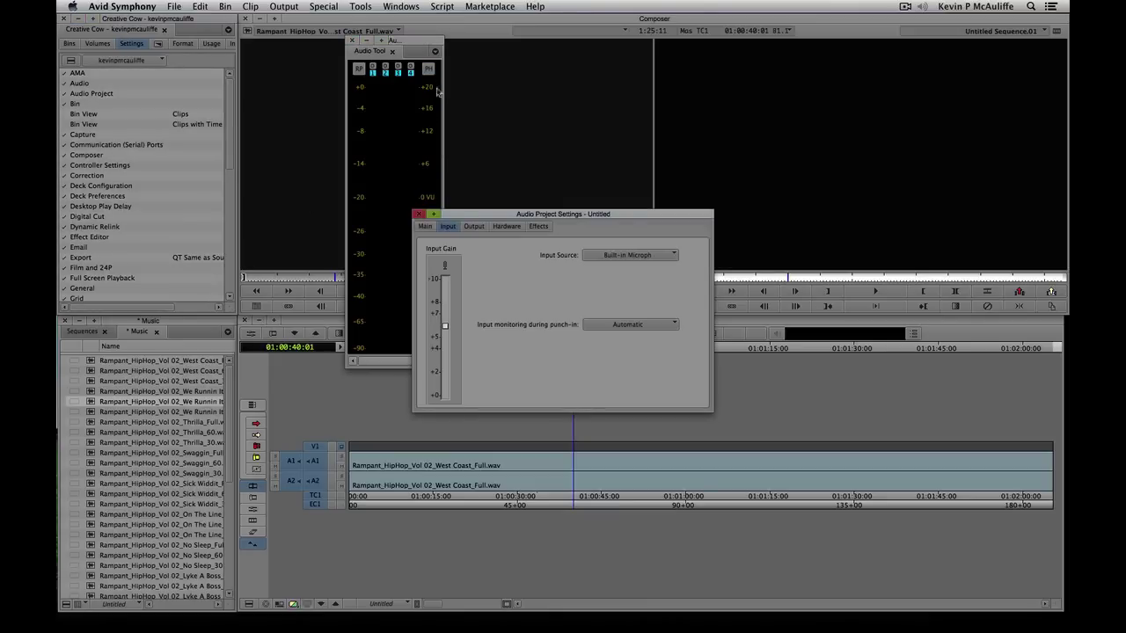
click(420, 214)
Check the Audio Tool's Output Settings: monitoring Stereo, Mix To 1–2, at 0.0 output gain.
click(428, 68)
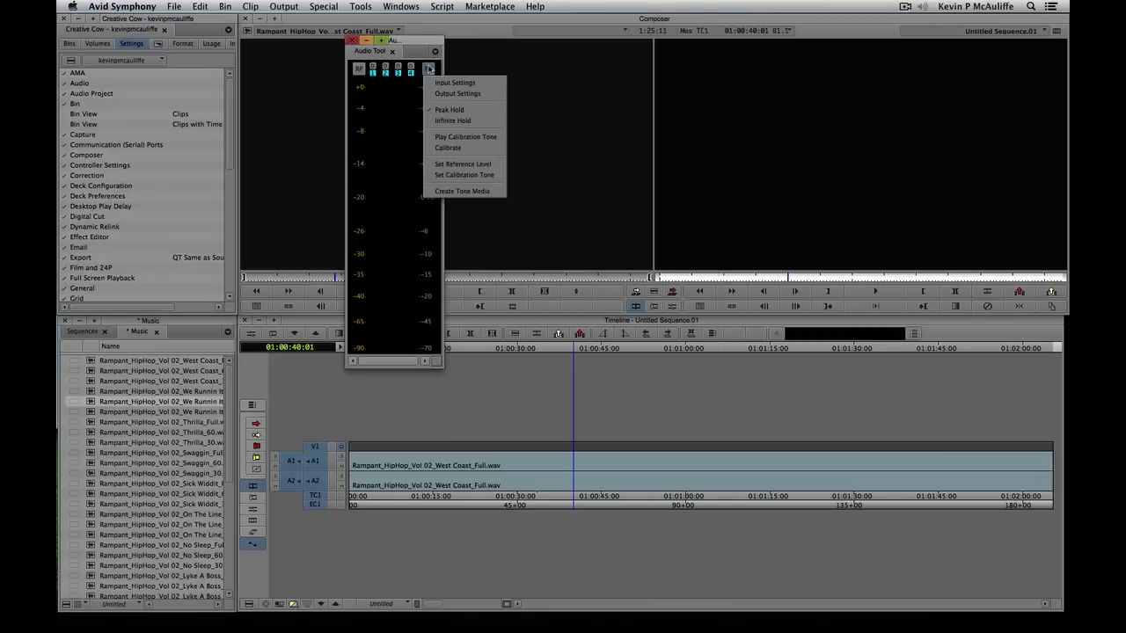
click(457, 93)
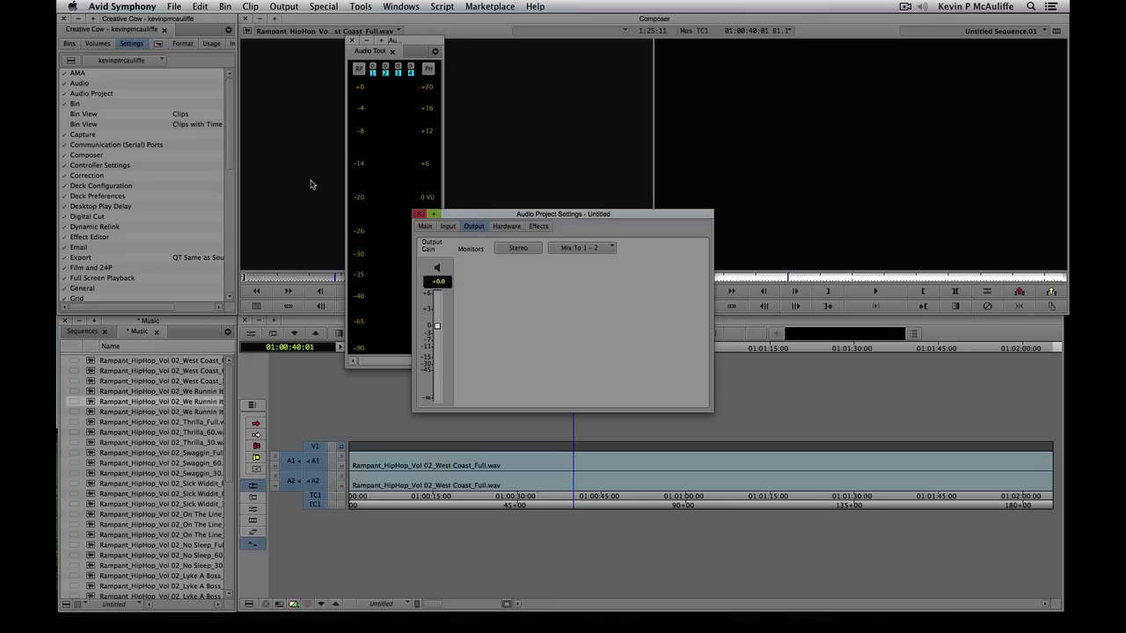
click(517, 250)
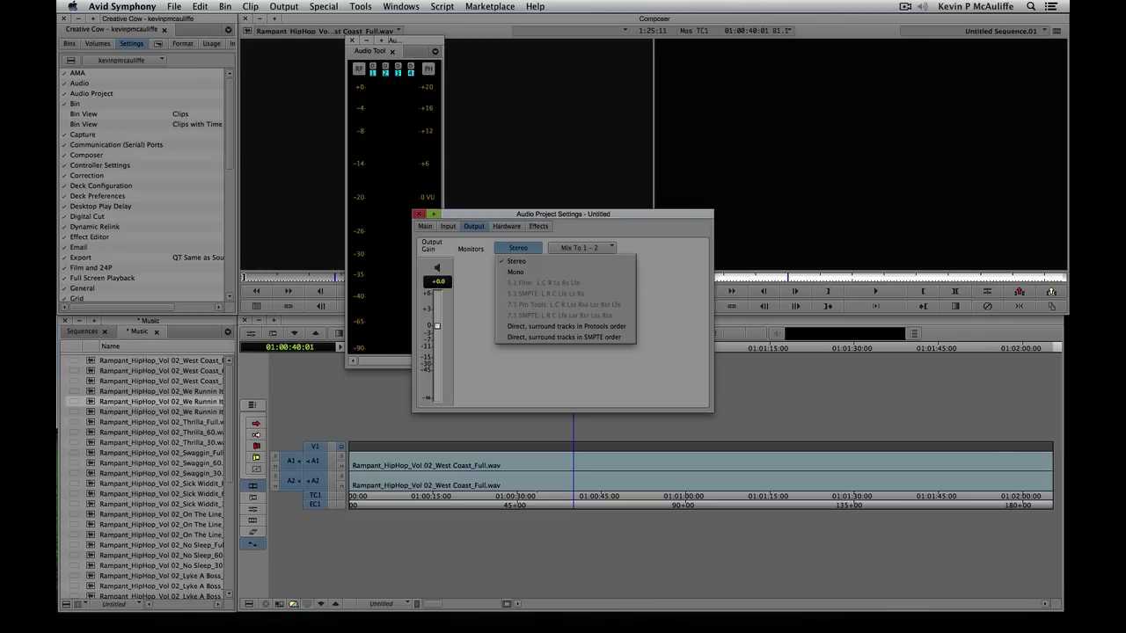
Close the audio output settings and dismiss the meter options unchanged.
click(420, 214)
click(428, 70)
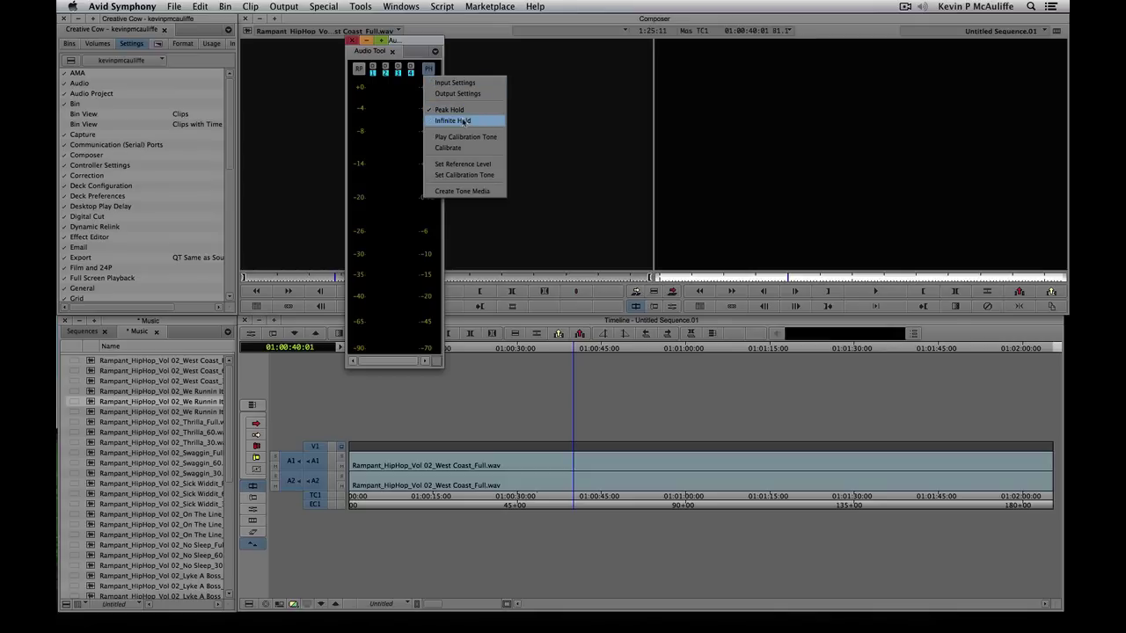
click(419, 46)
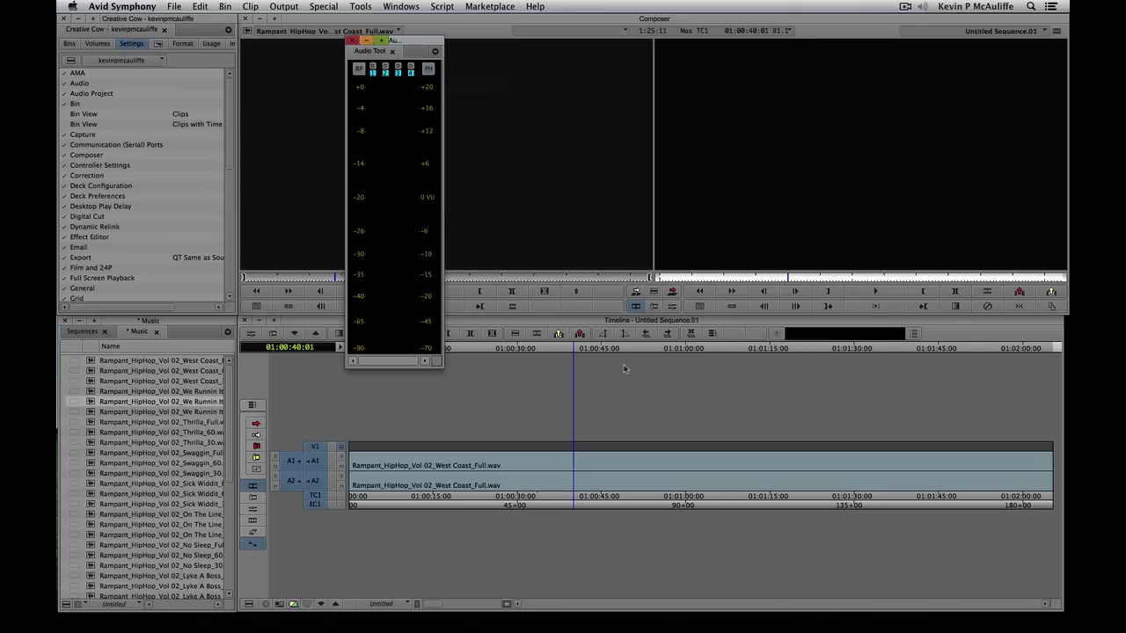
Play the music from about 01:00:35, stop, and shift the Audio Tool left.
drag(568, 459, 525, 459)
key(space)
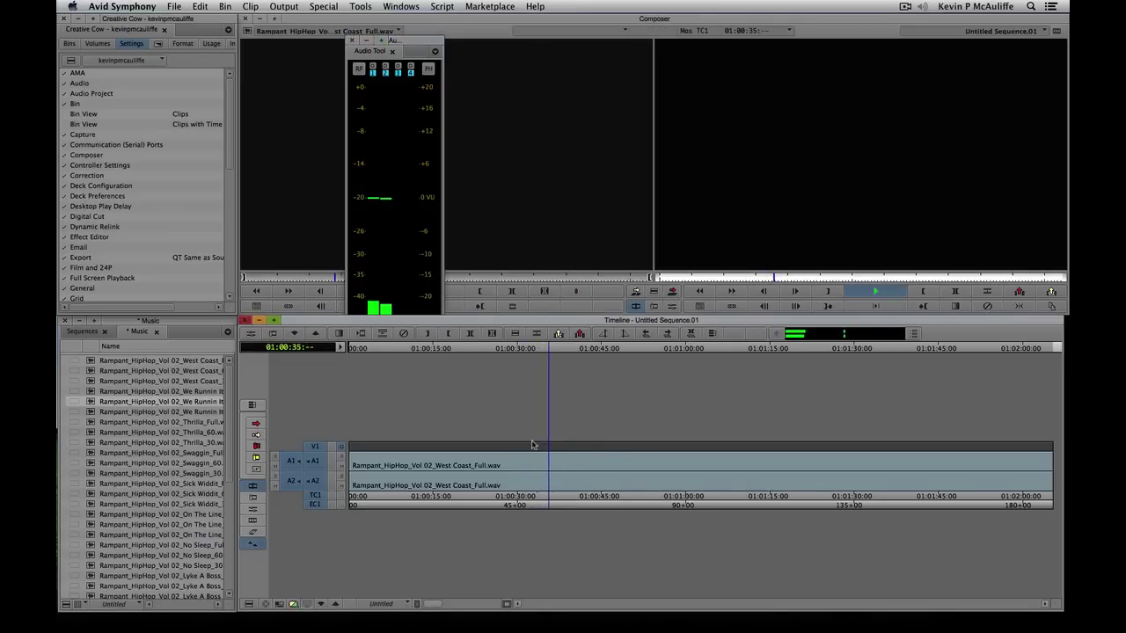
key(space)
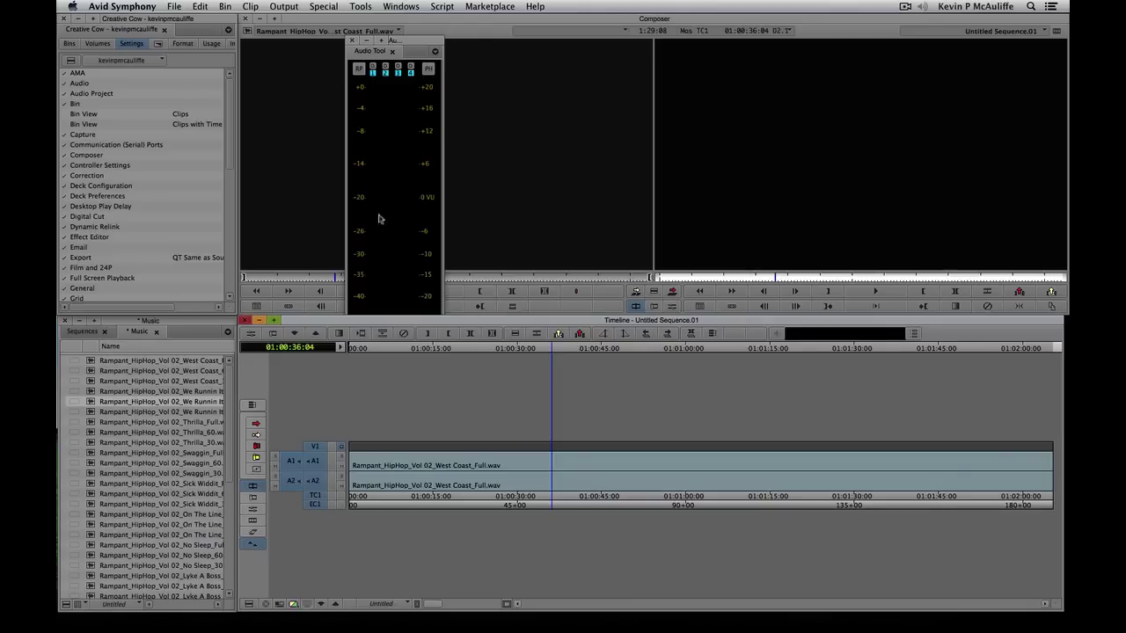
drag(412, 41, 364, 38)
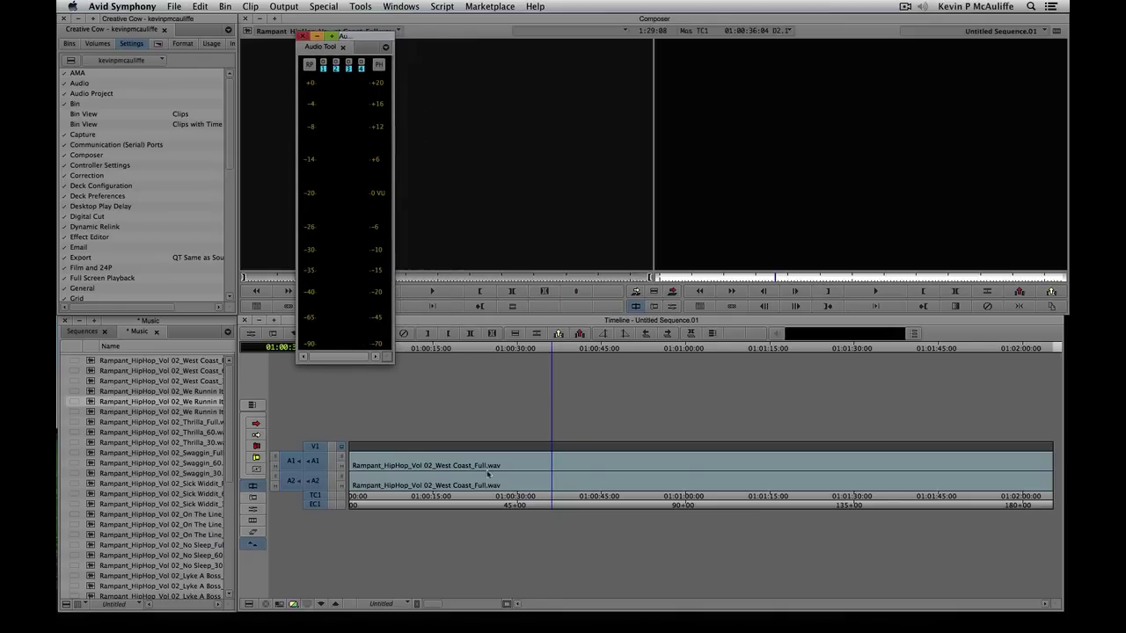
click(379, 65)
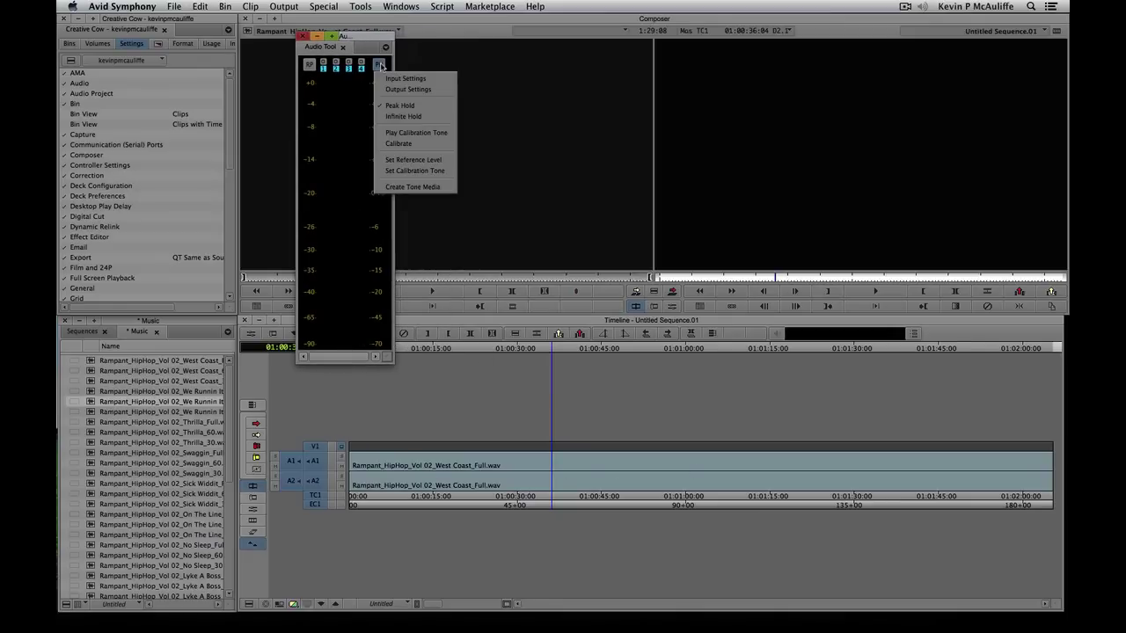
Set the meters to Infinite Hold and play a stretch of the music.
click(395, 117)
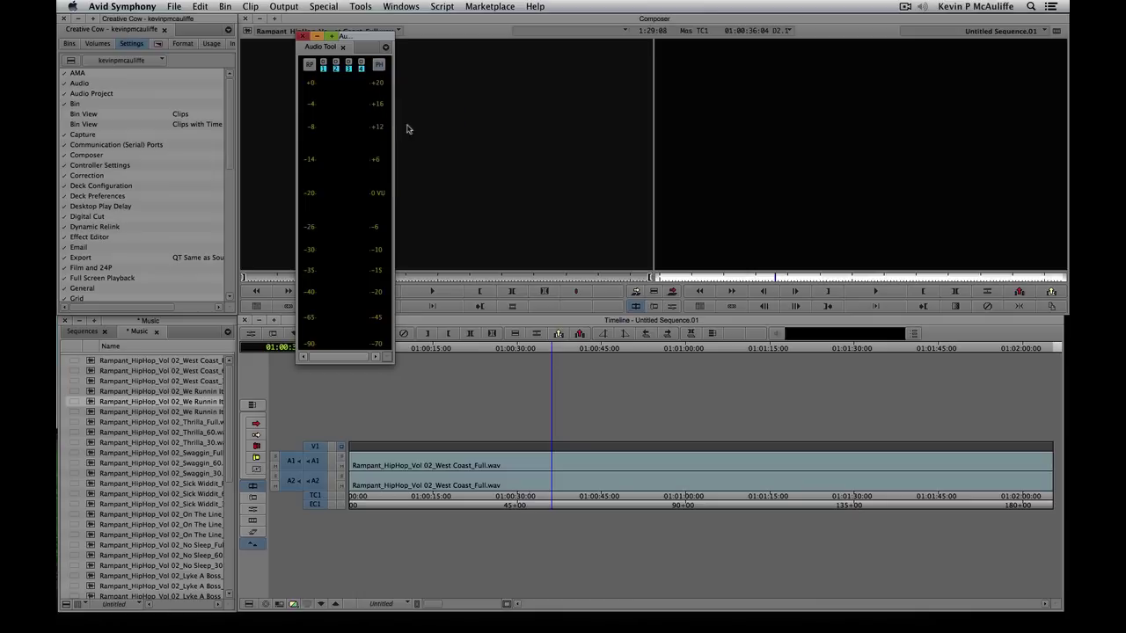
key(space)
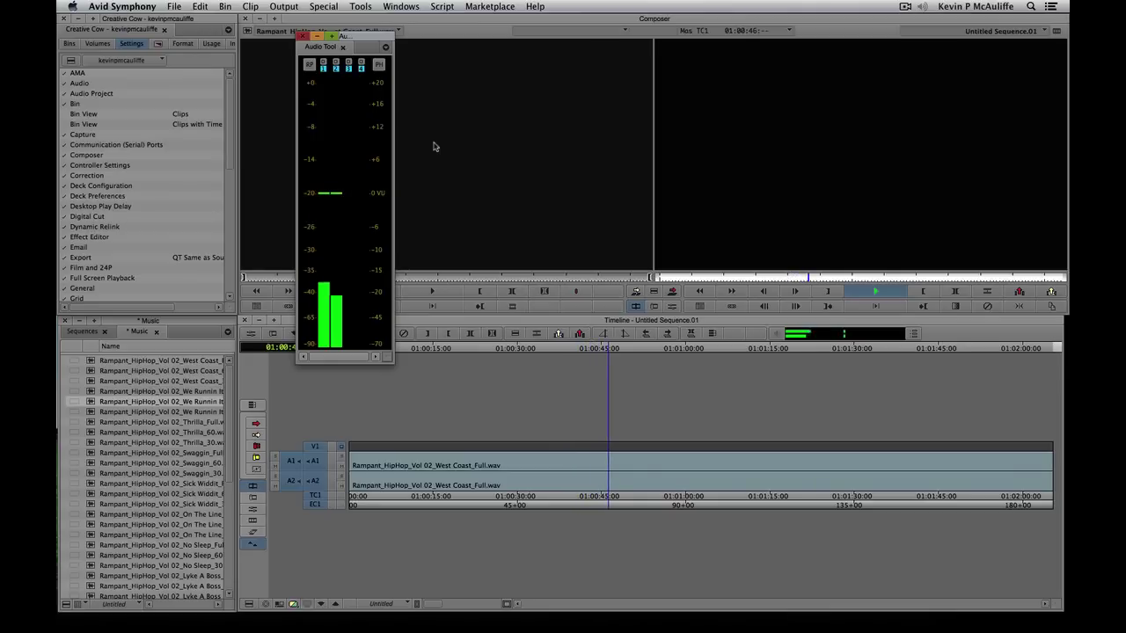
click(433, 146)
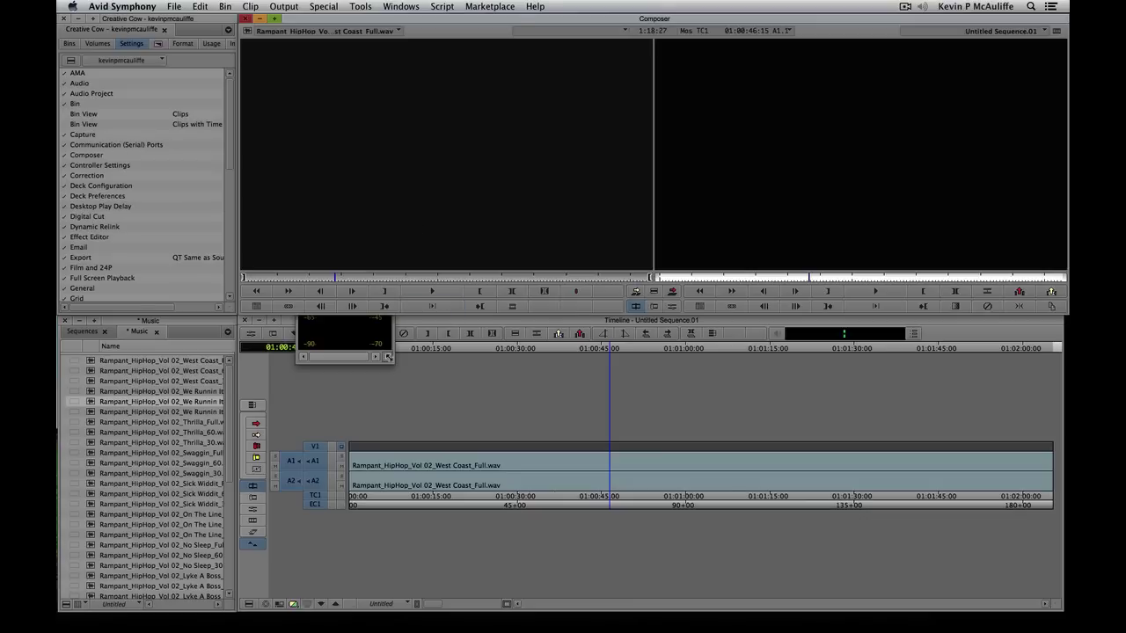
Move the Audio Tool over the settings list and play from later, stopping at 01:01:05:04.
click(390, 358)
drag(360, 42, 160, 47)
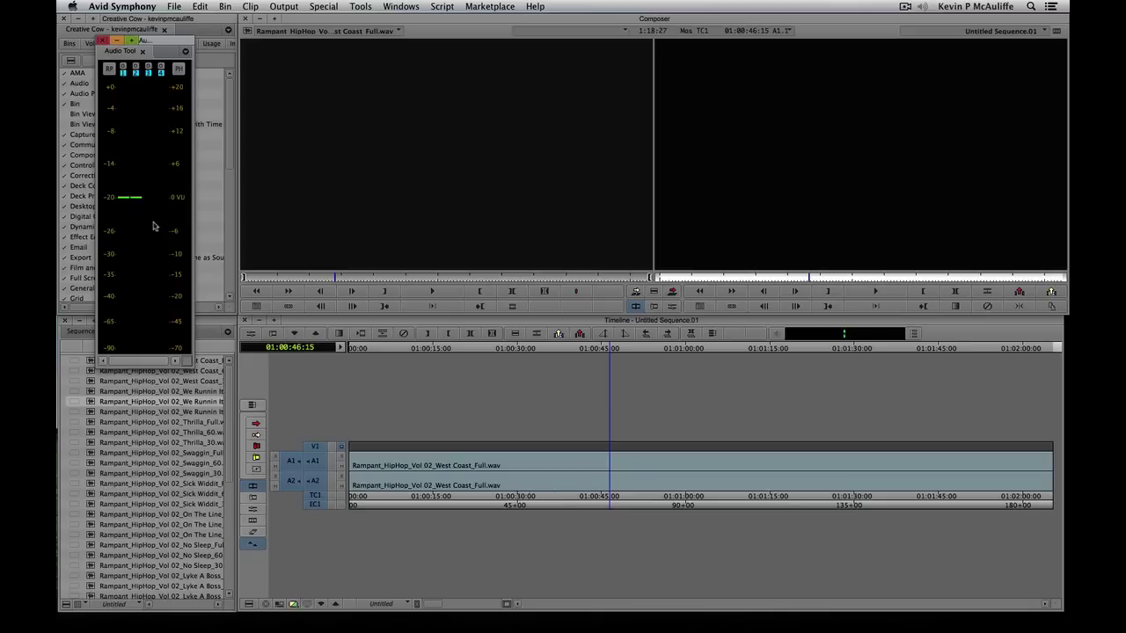
click(597, 476)
click(597, 476)
key(space)
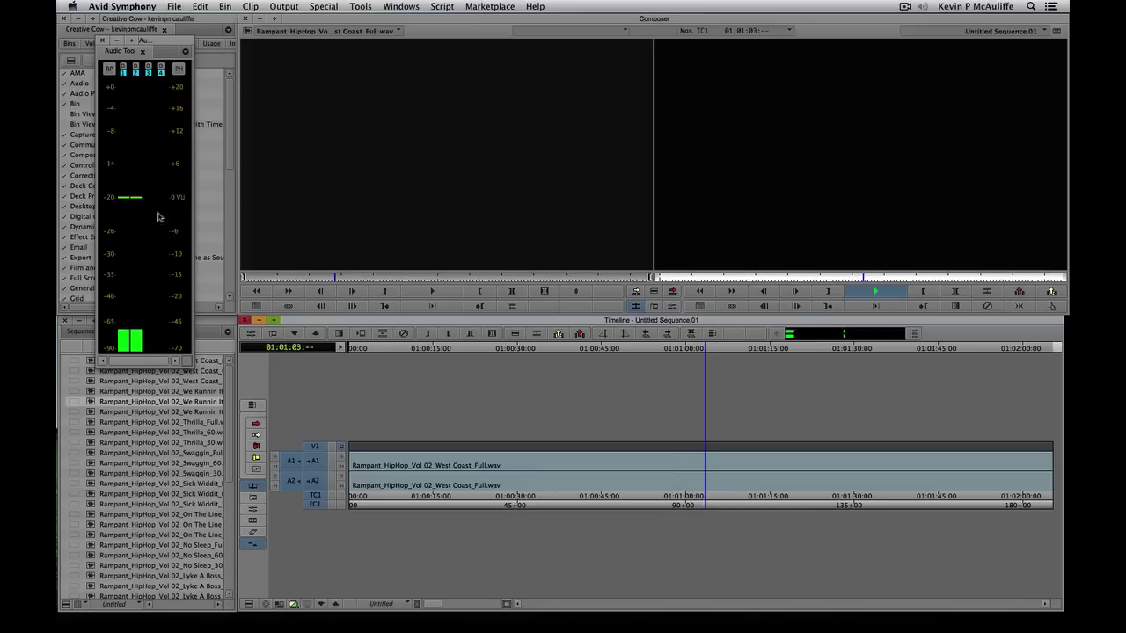
key(space)
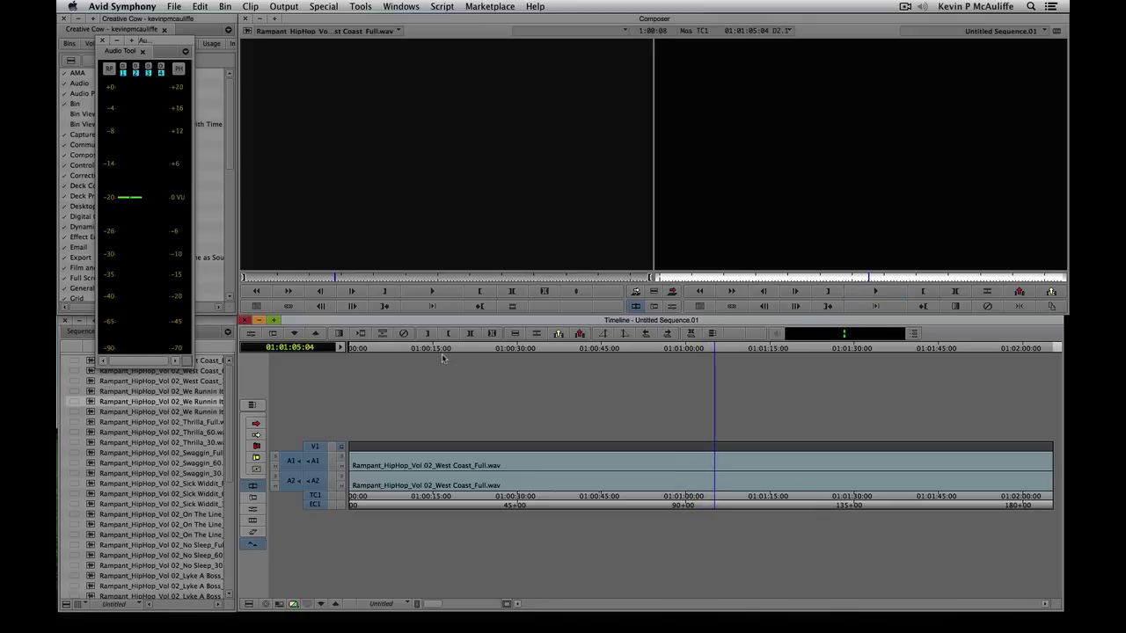
Restore normal Peak Hold on the meters and start the calibration tone.
click(179, 69)
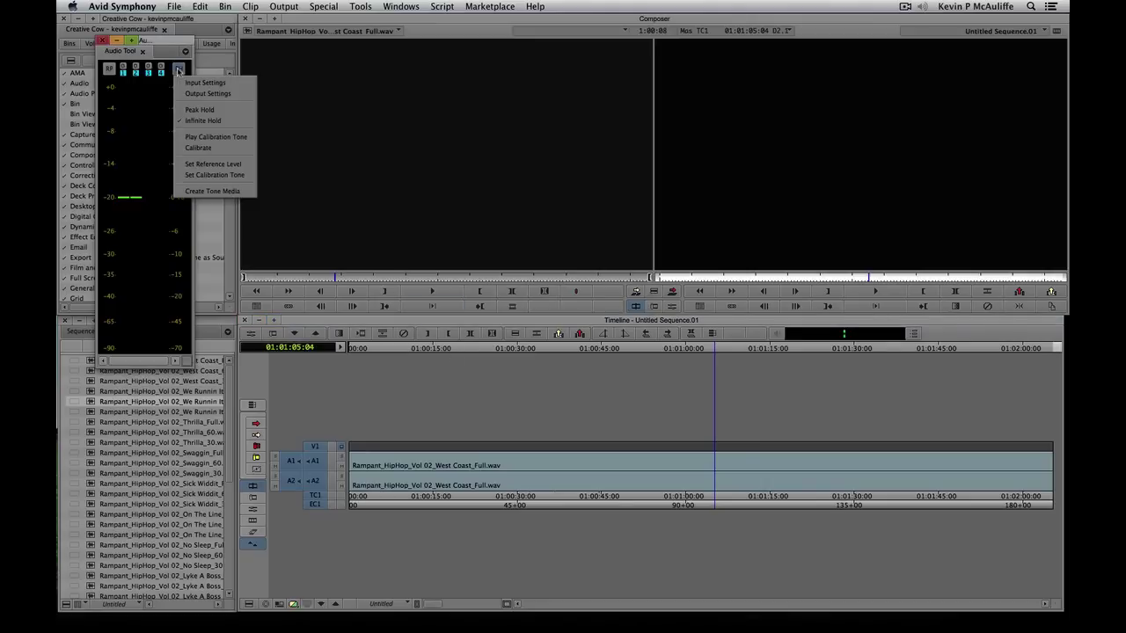
click(187, 110)
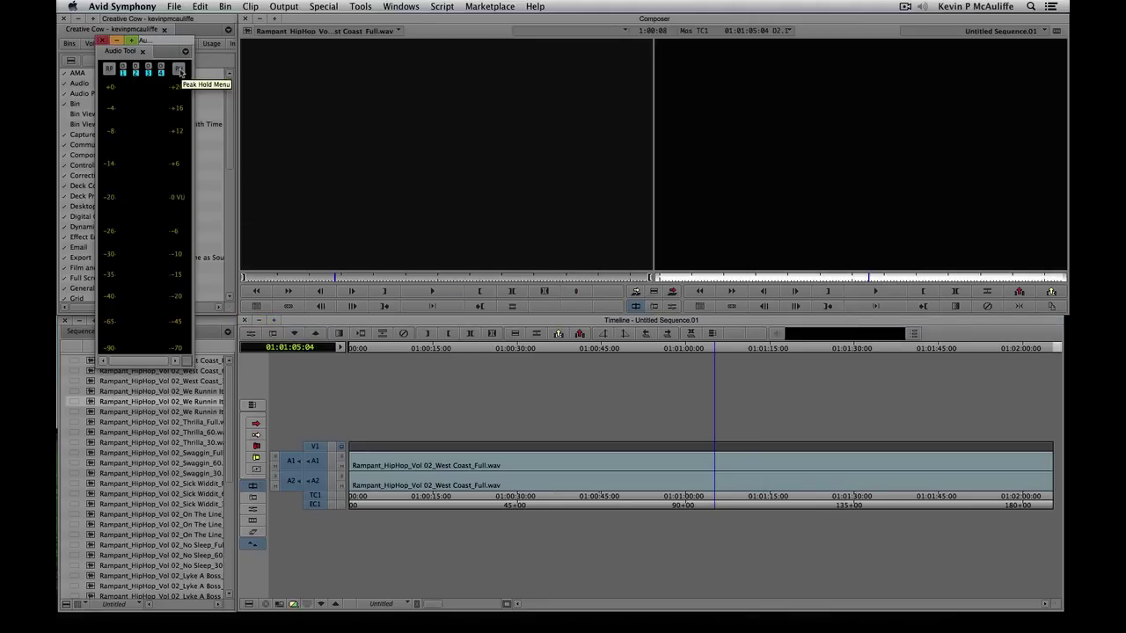
click(179, 69)
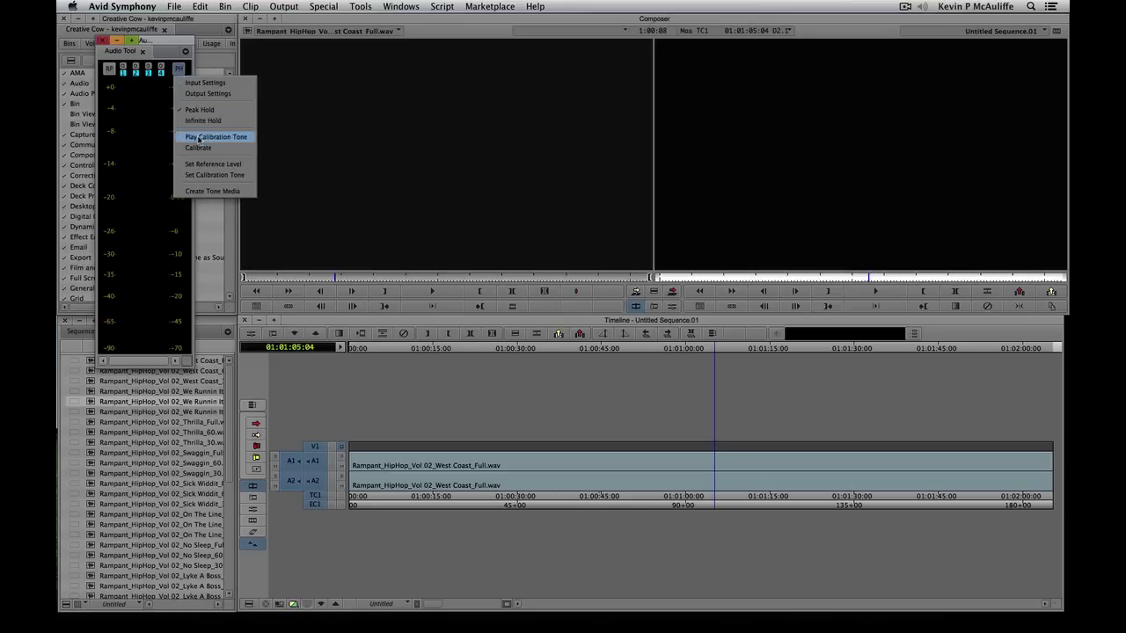
click(199, 138)
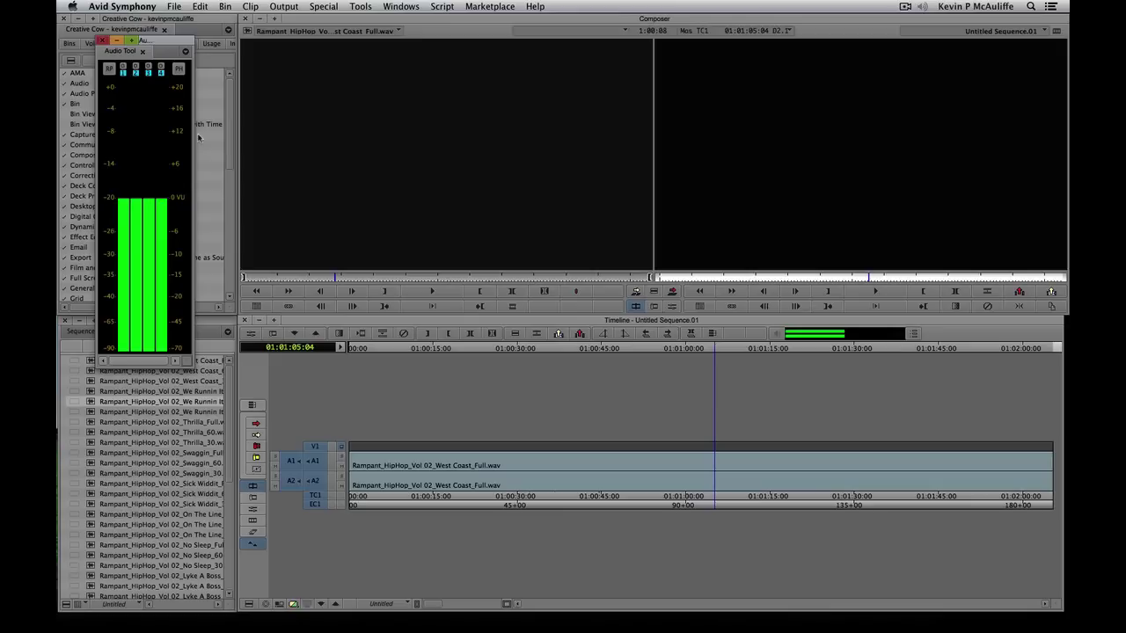
Stop the calibration tone and switch the meters to Calibrate mode.
click(171, 159)
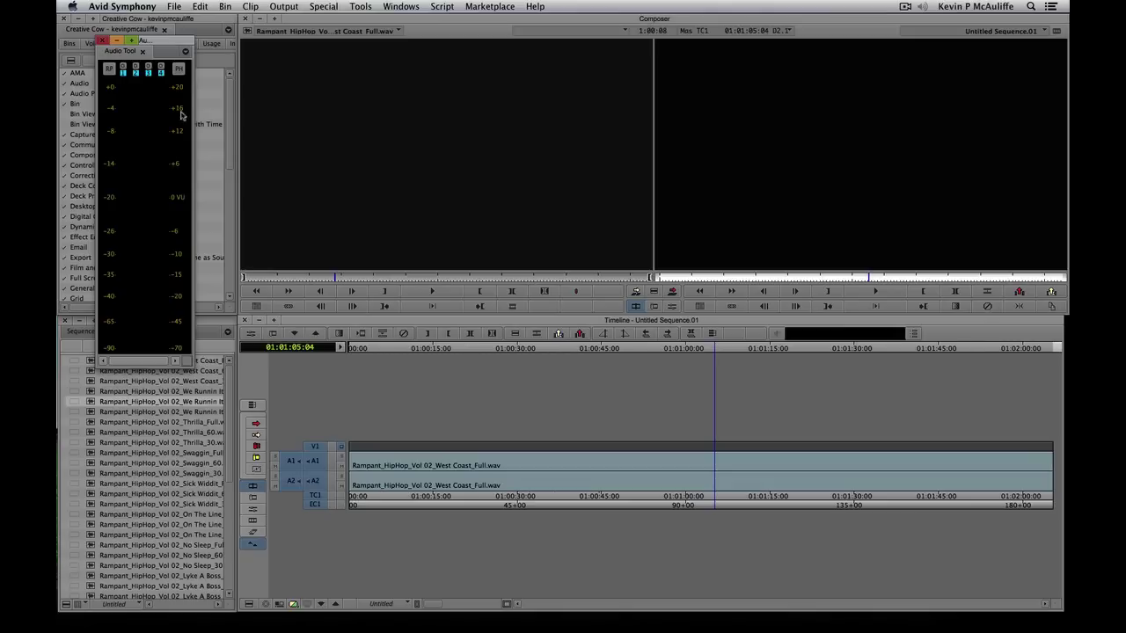
click(178, 70)
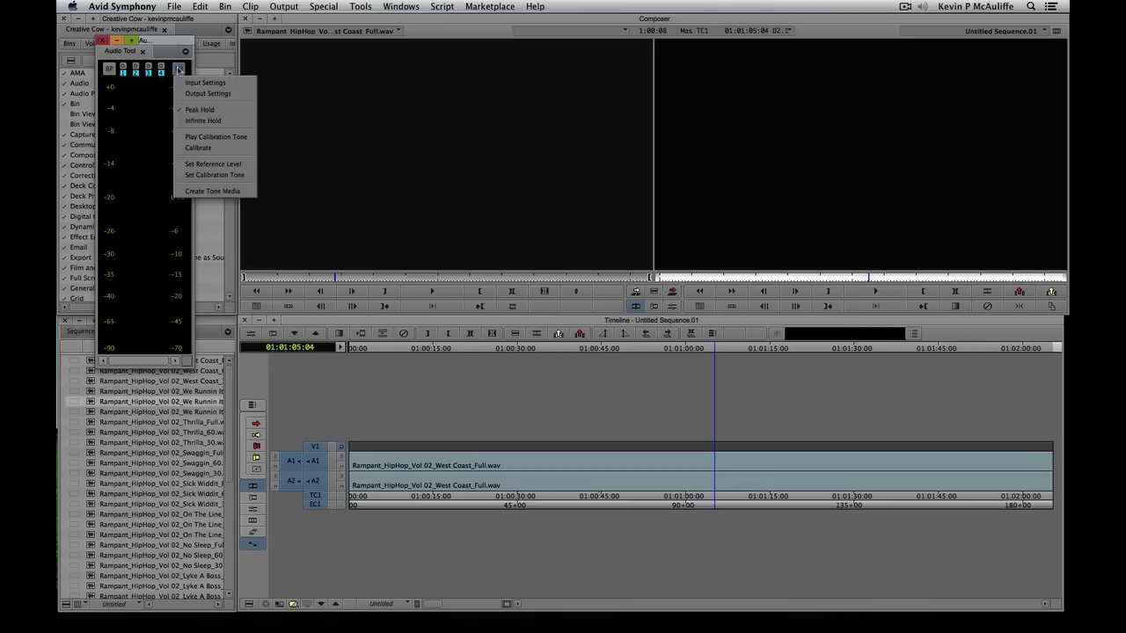
click(208, 148)
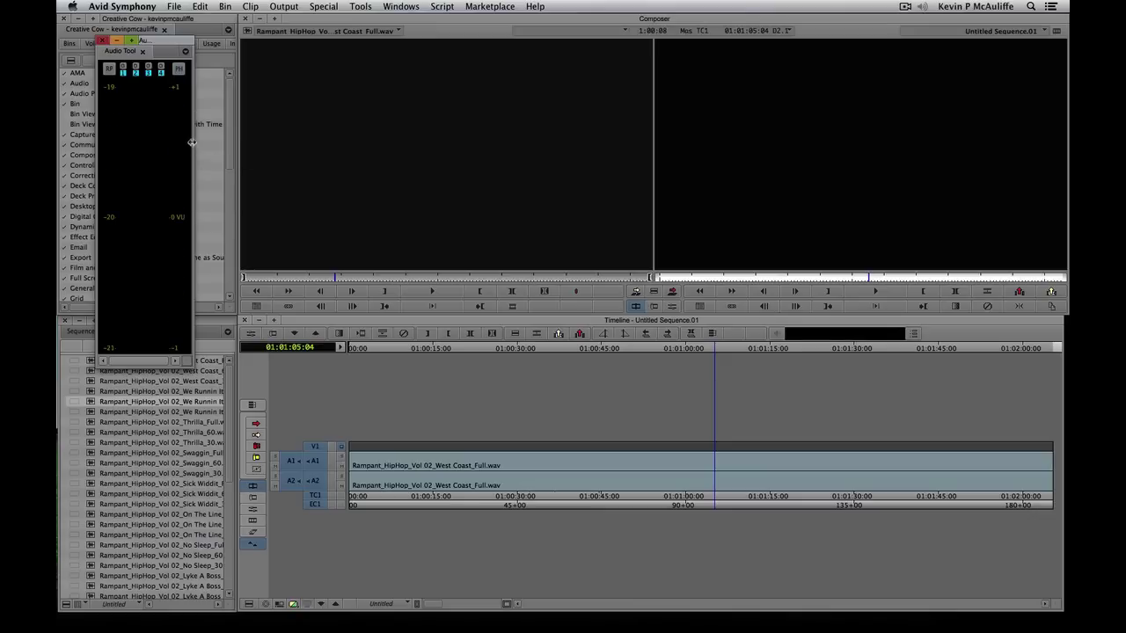
Play the calibration tone through the meters again, then stop it.
click(180, 69)
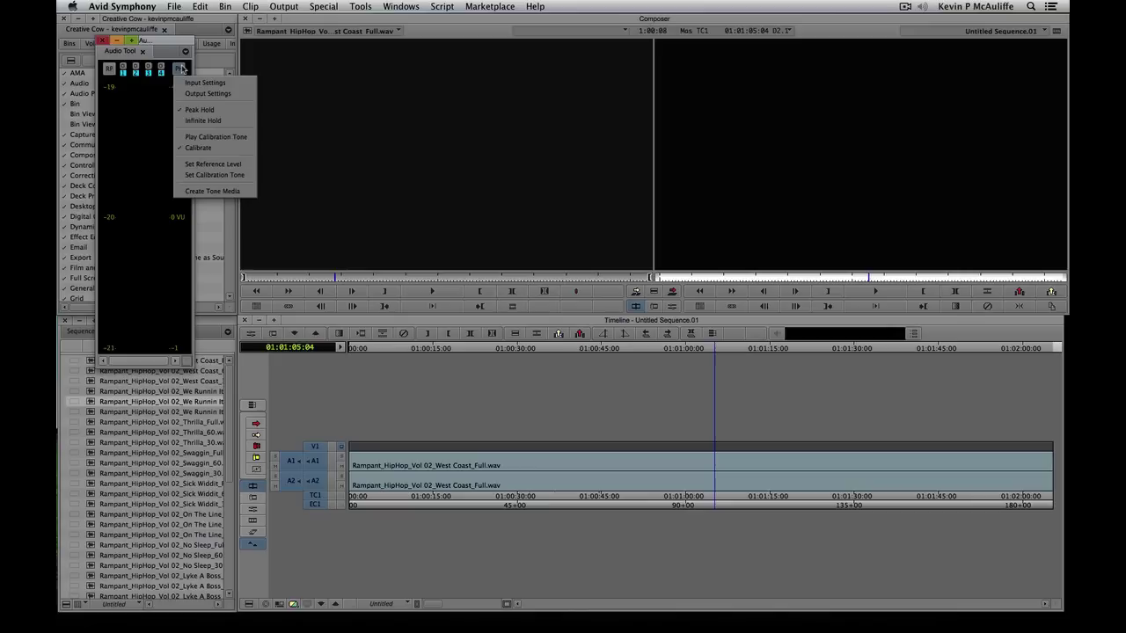
click(211, 137)
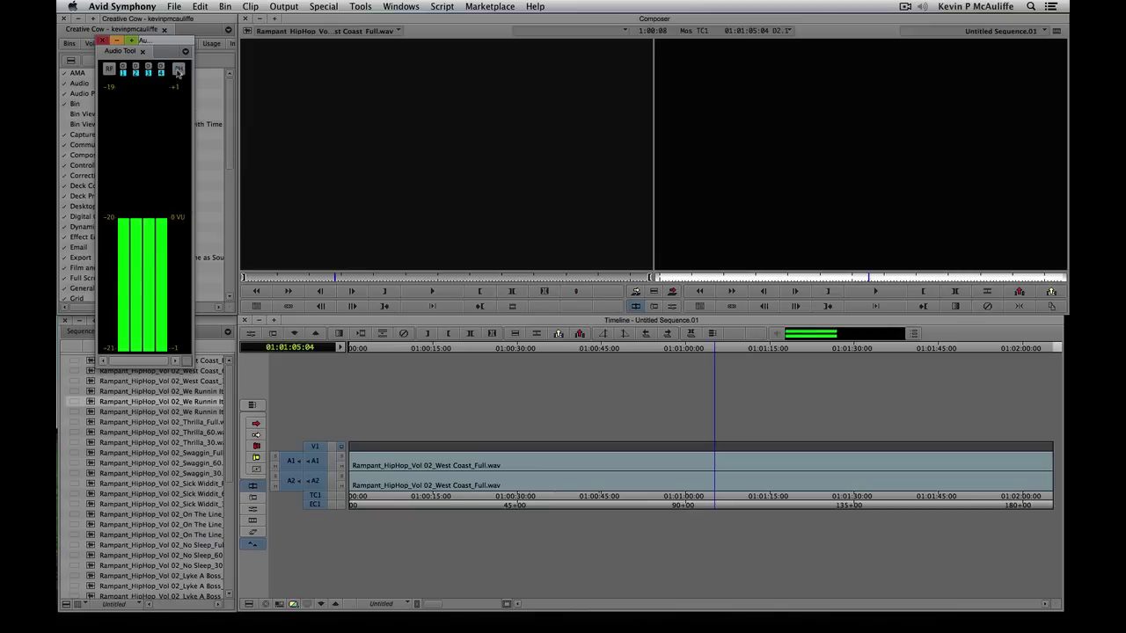
click(149, 182)
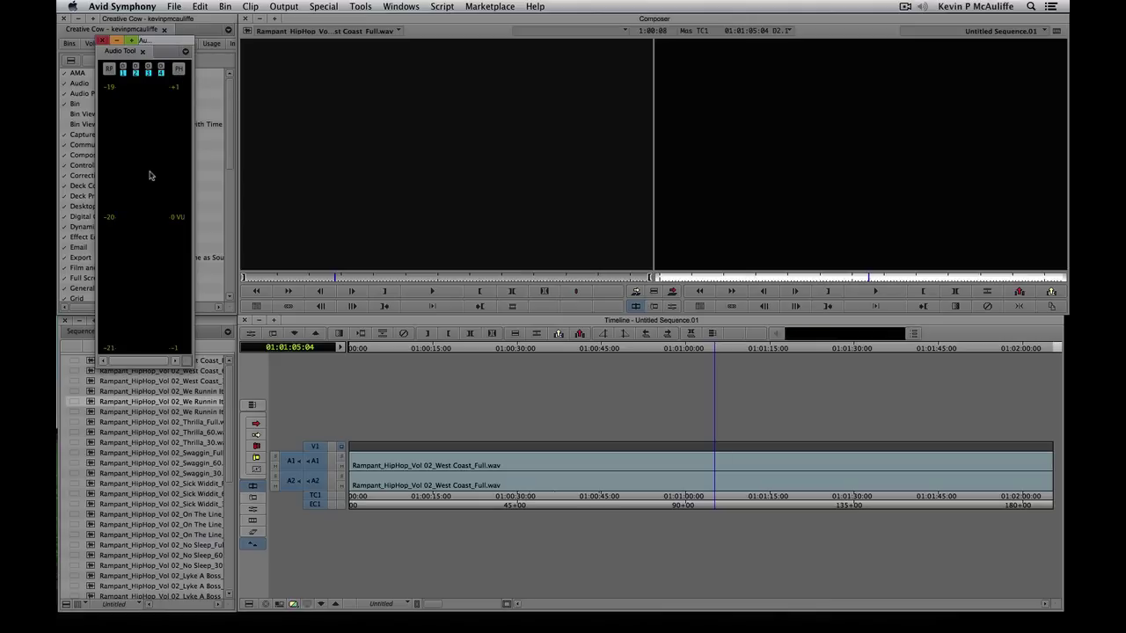
Turn off Calibrate so the meters show the full -90 to 0 dB scale.
click(179, 69)
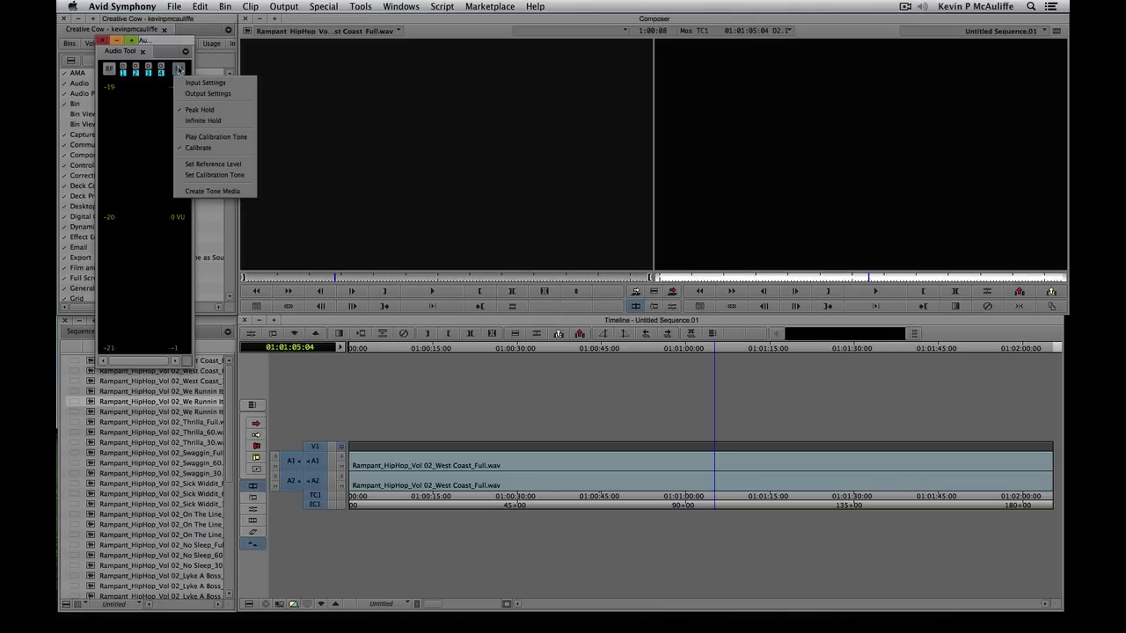
click(197, 148)
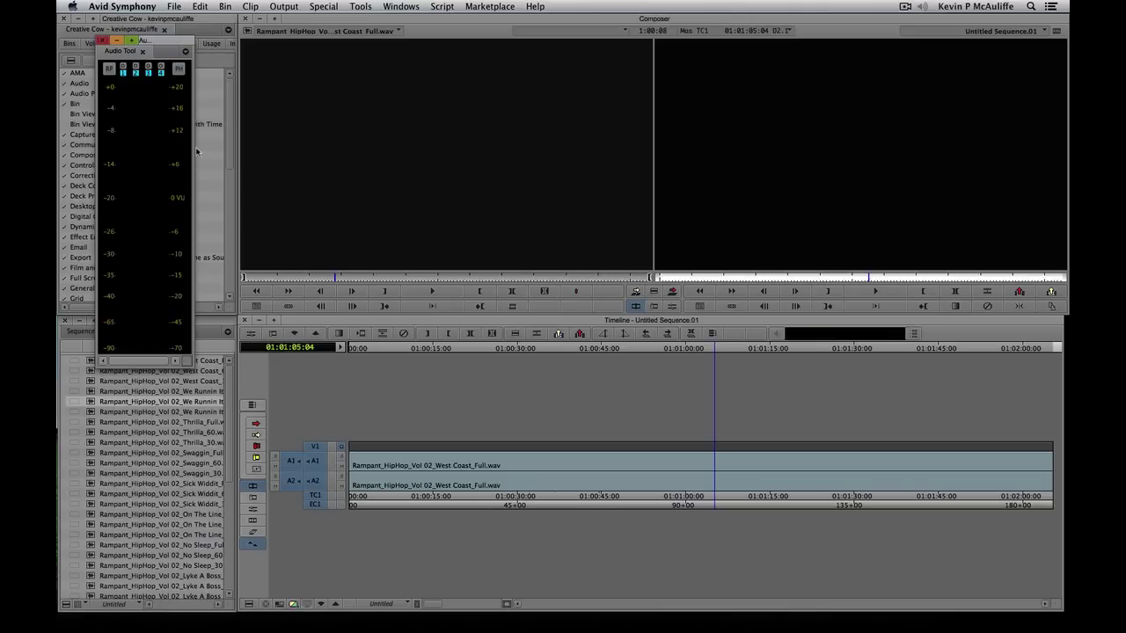
click(180, 70)
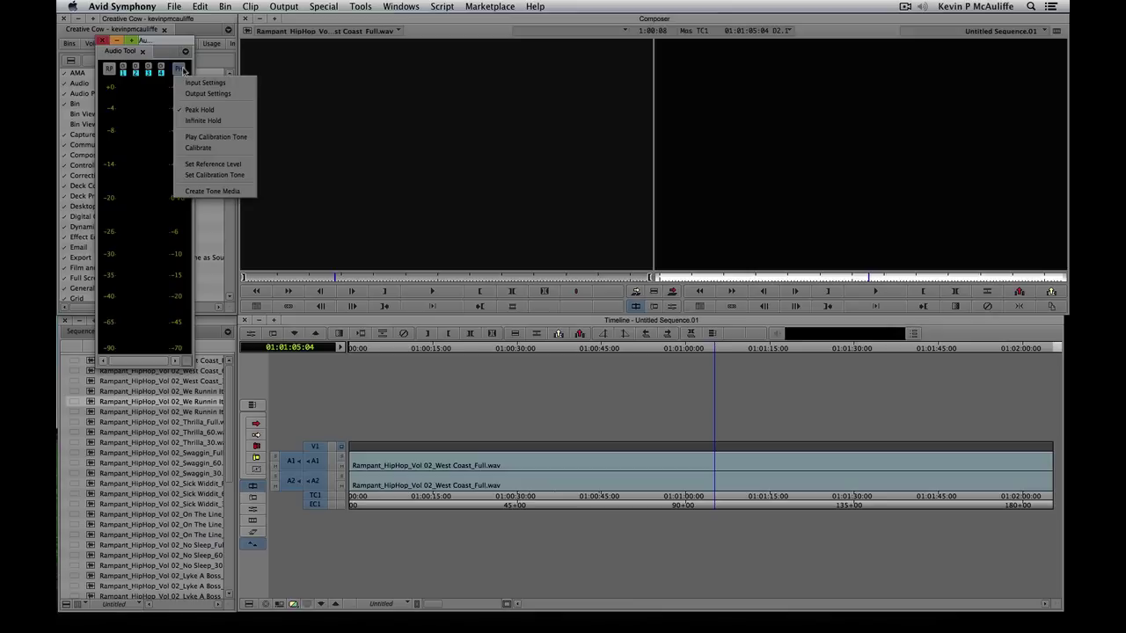
Set the meter reference level to -10 dB.
click(202, 166)
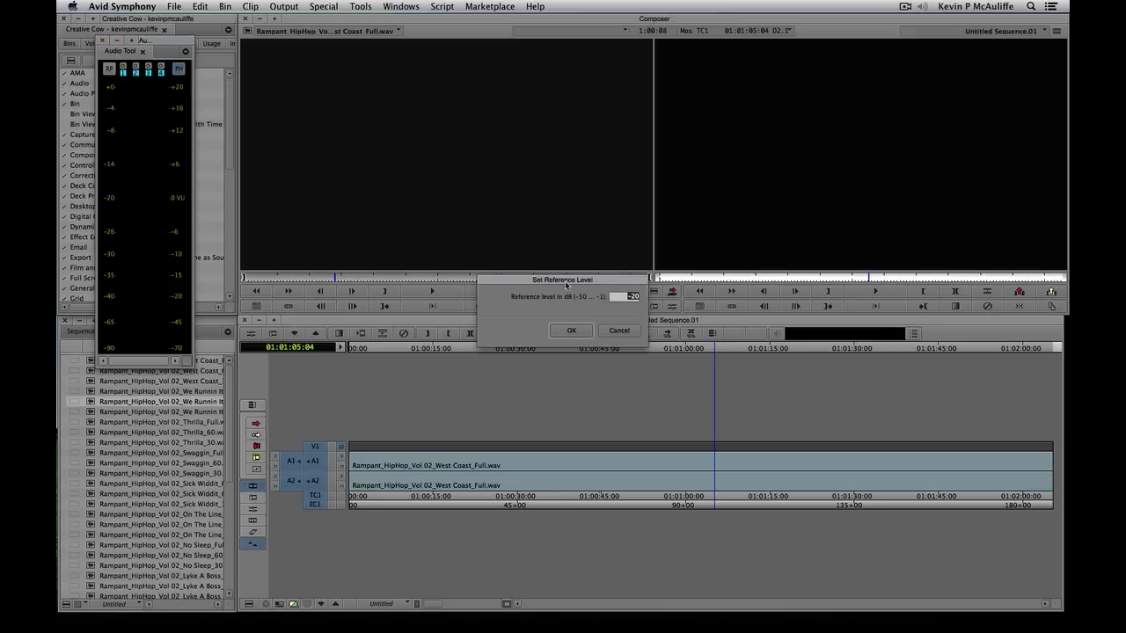
drag(564, 282, 320, 186)
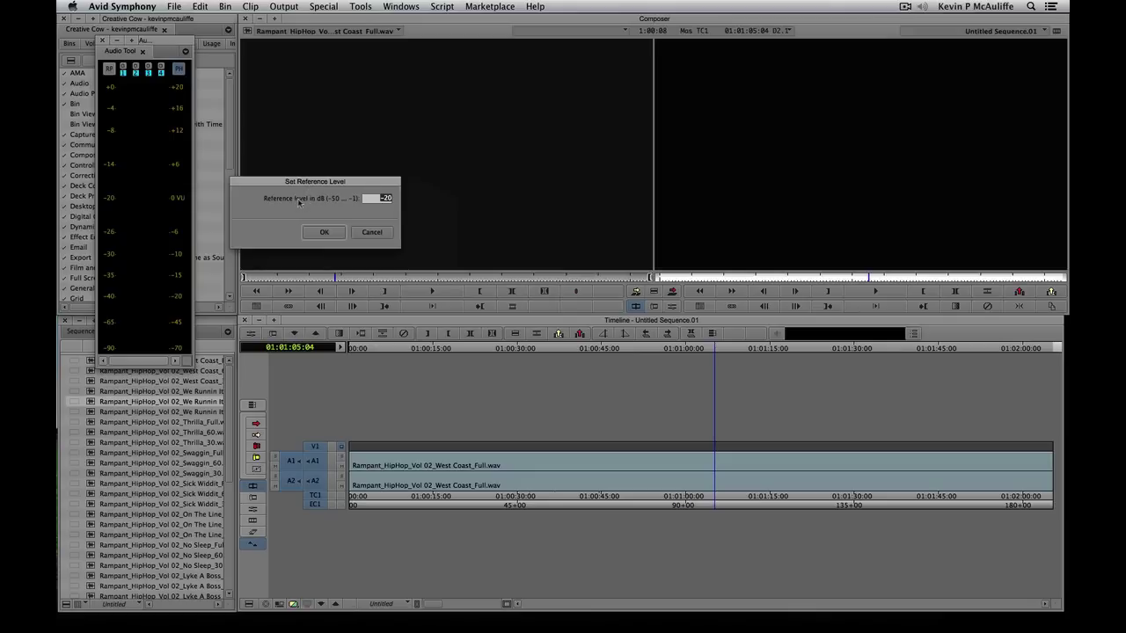
key(BackSpace)
text(-10)
click(332, 232)
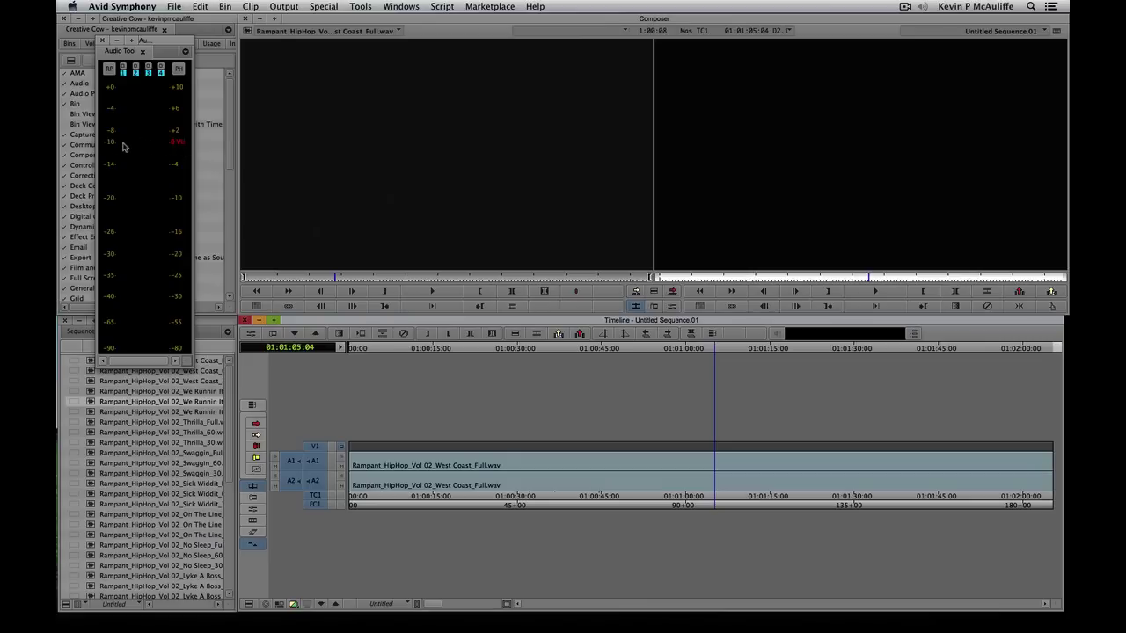
Set the reference level back to -20 dB so it reads as 0 VU.
click(178, 68)
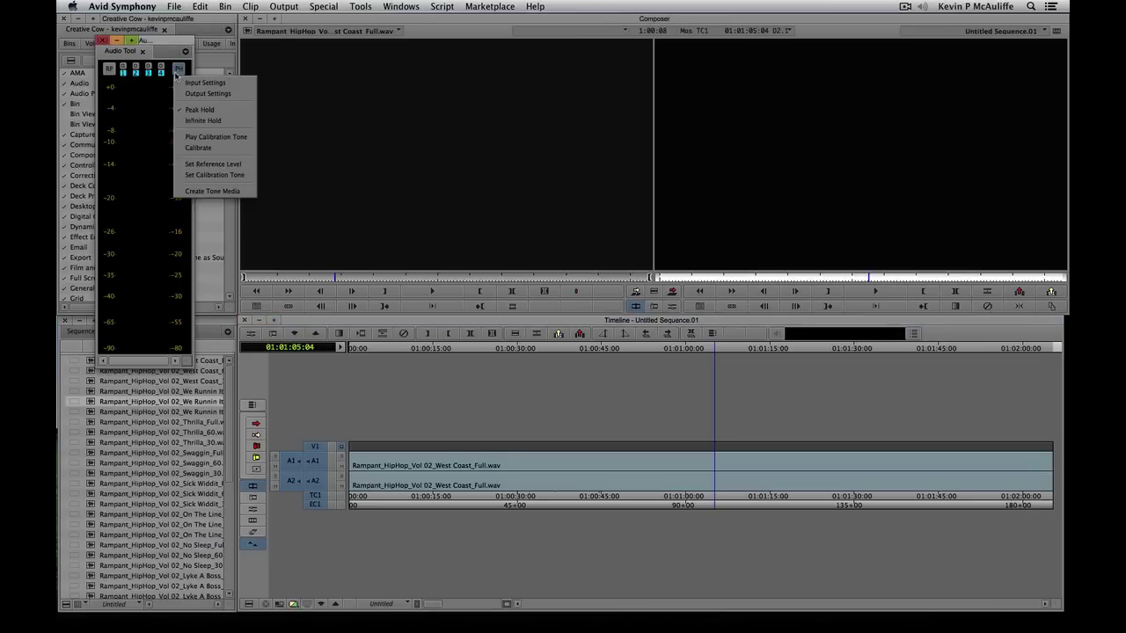
click(199, 165)
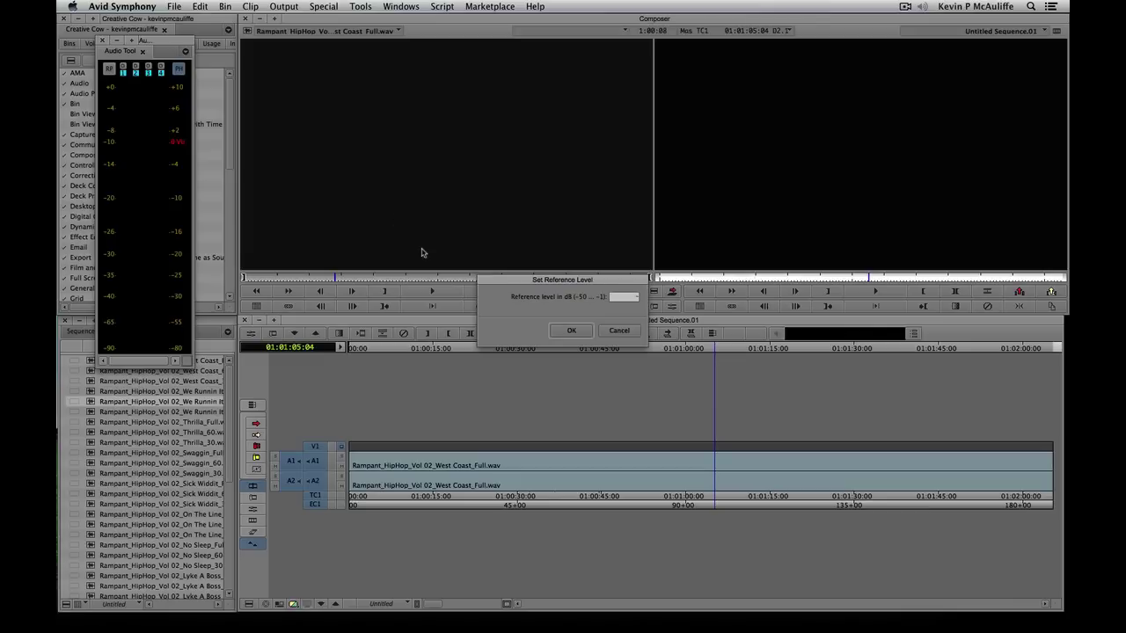
click(571, 330)
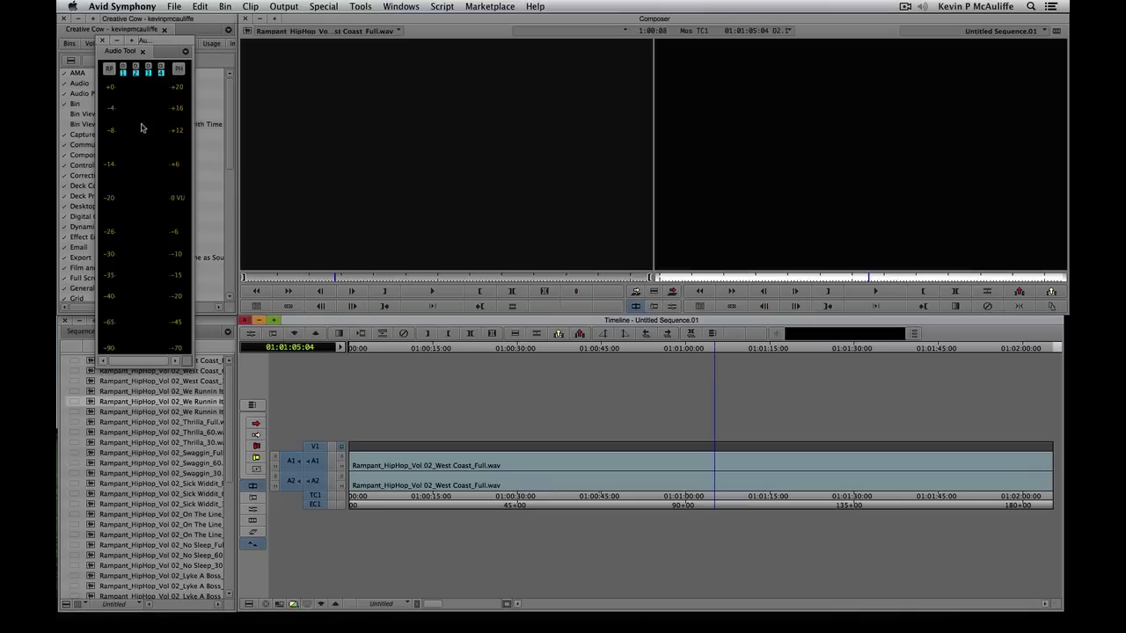
Confirm the calibration tone settings of -20 dB at 1000 Hz.
click(179, 70)
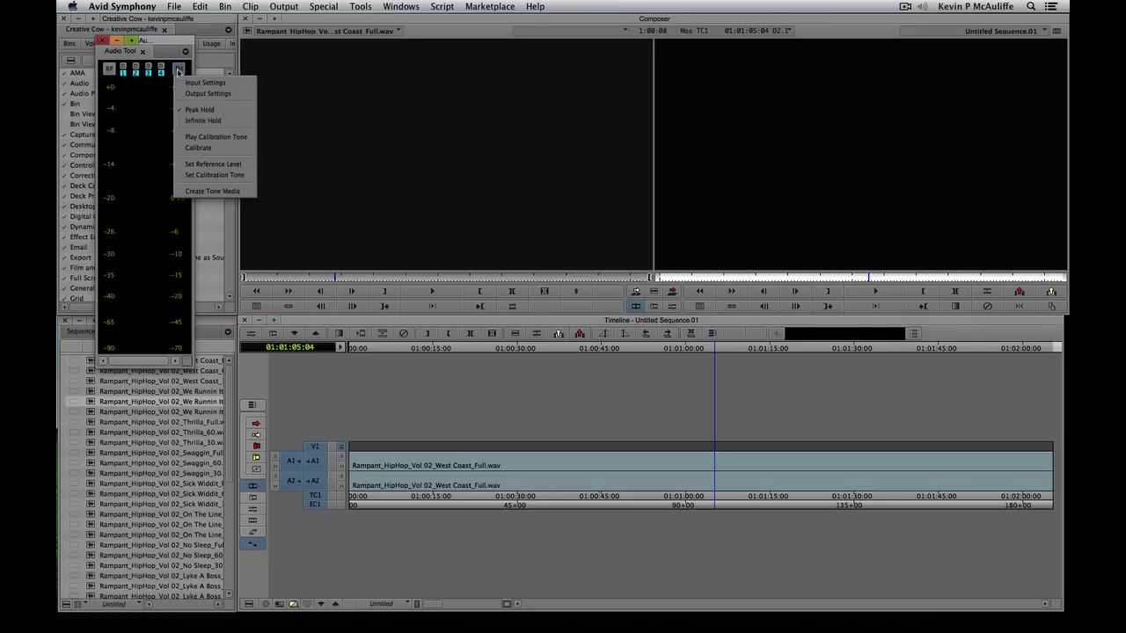
click(204, 174)
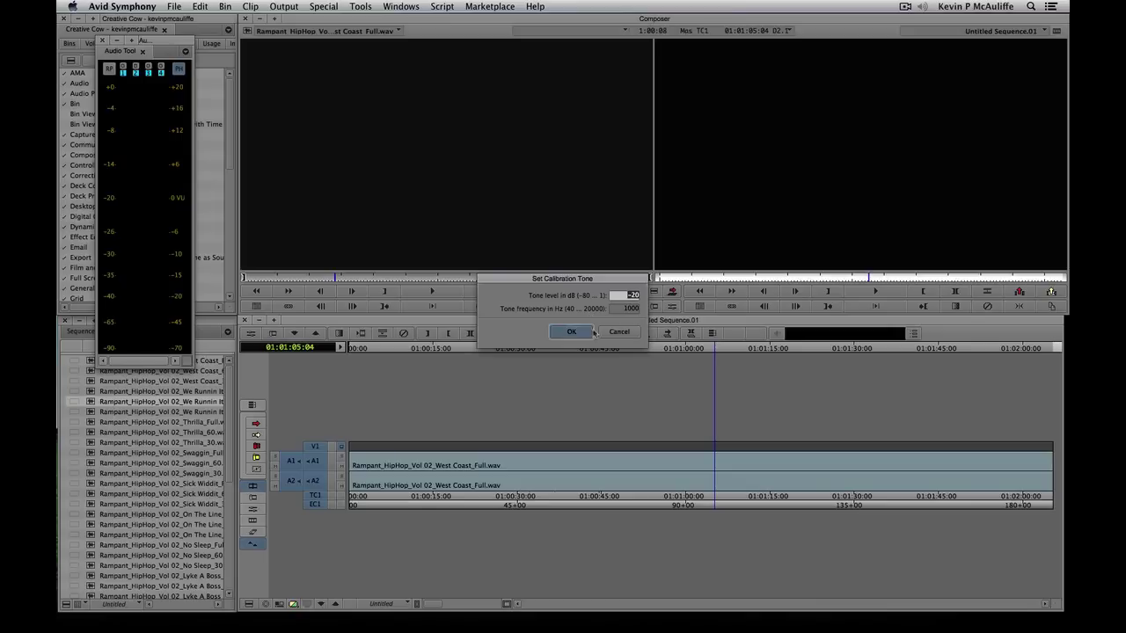
click(621, 335)
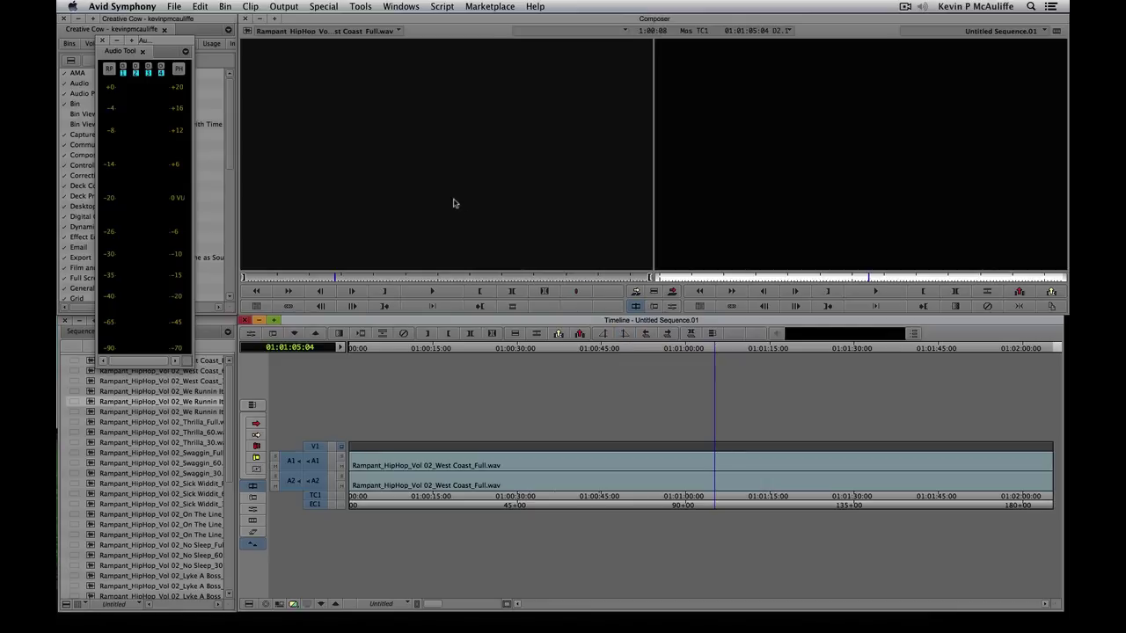
click(179, 69)
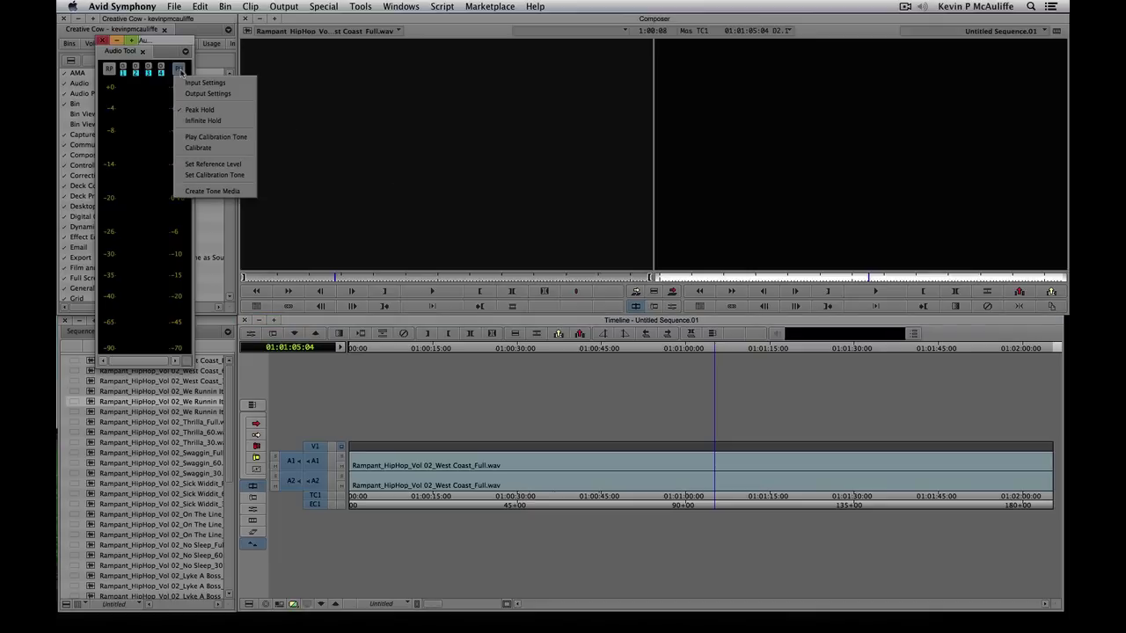
Create two-track -20 dB 1000 Hz tone media in the Sequences bin.
click(190, 191)
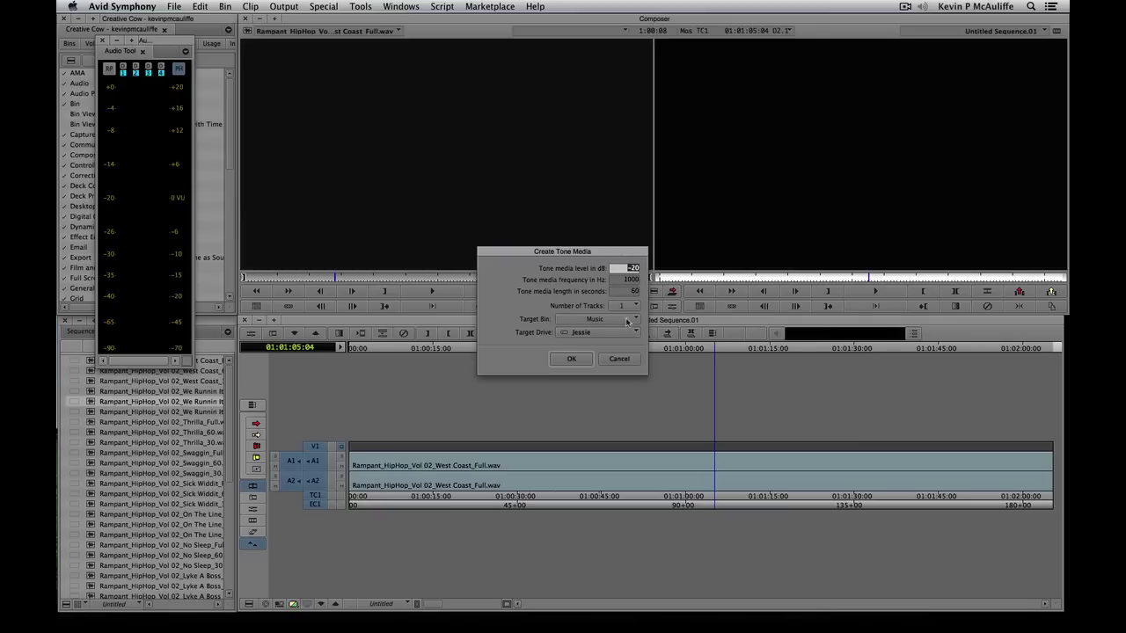
click(583, 321)
click(595, 344)
click(624, 306)
click(625, 320)
click(572, 359)
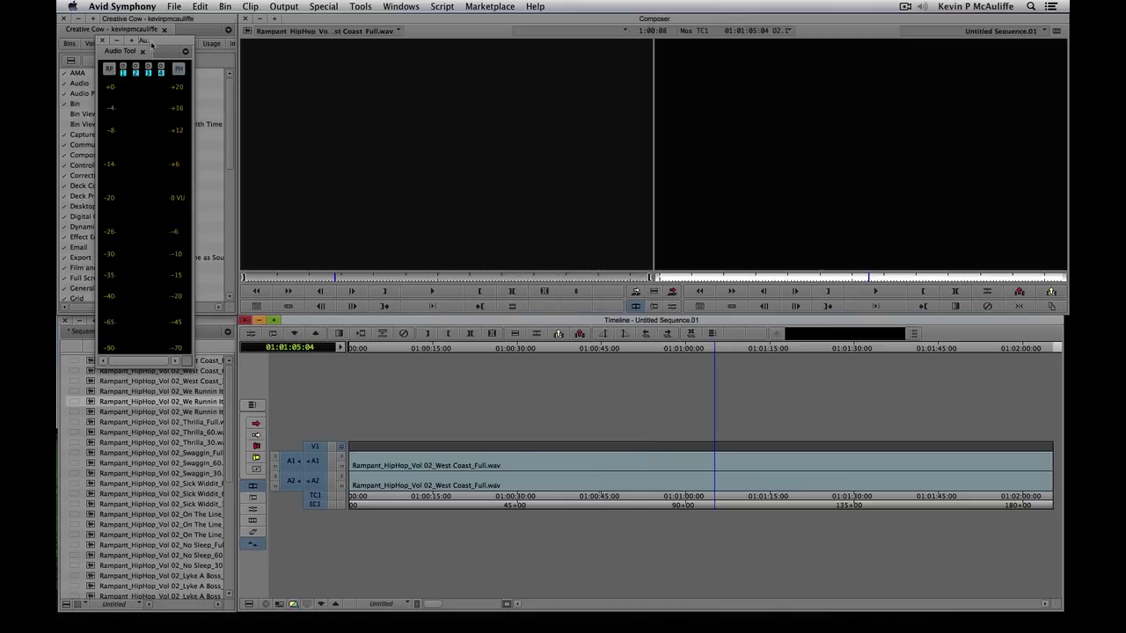
Close the Audio Tool, load the TONE clip into the Source monitor, and test-play it.
drag(155, 50, 261, 175)
click(211, 176)
click(68, 44)
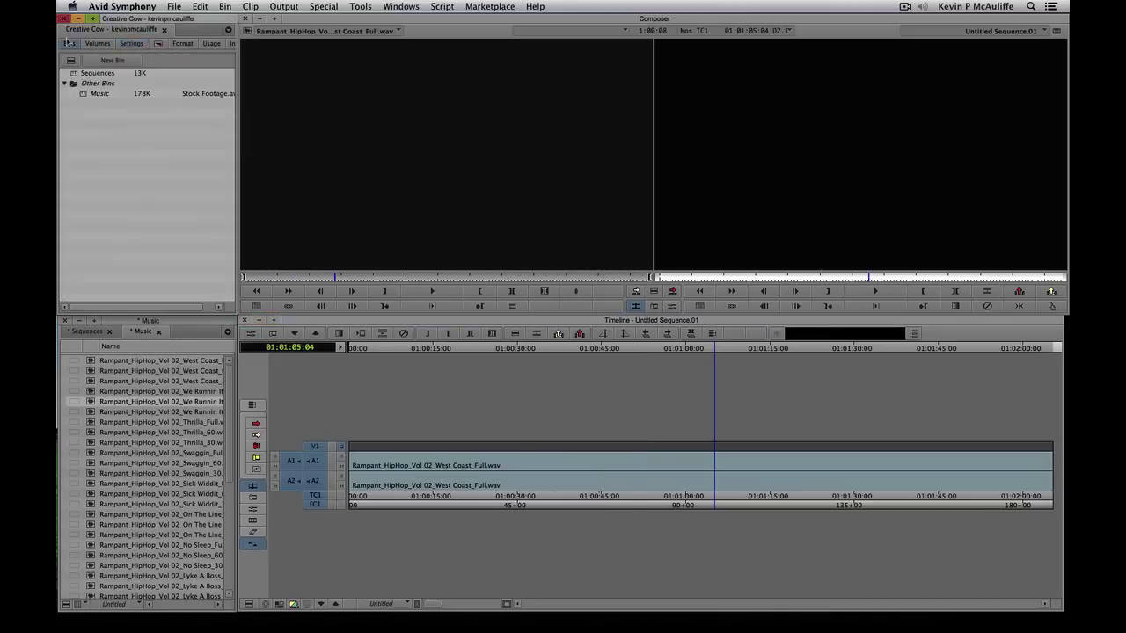
double_click(81, 73)
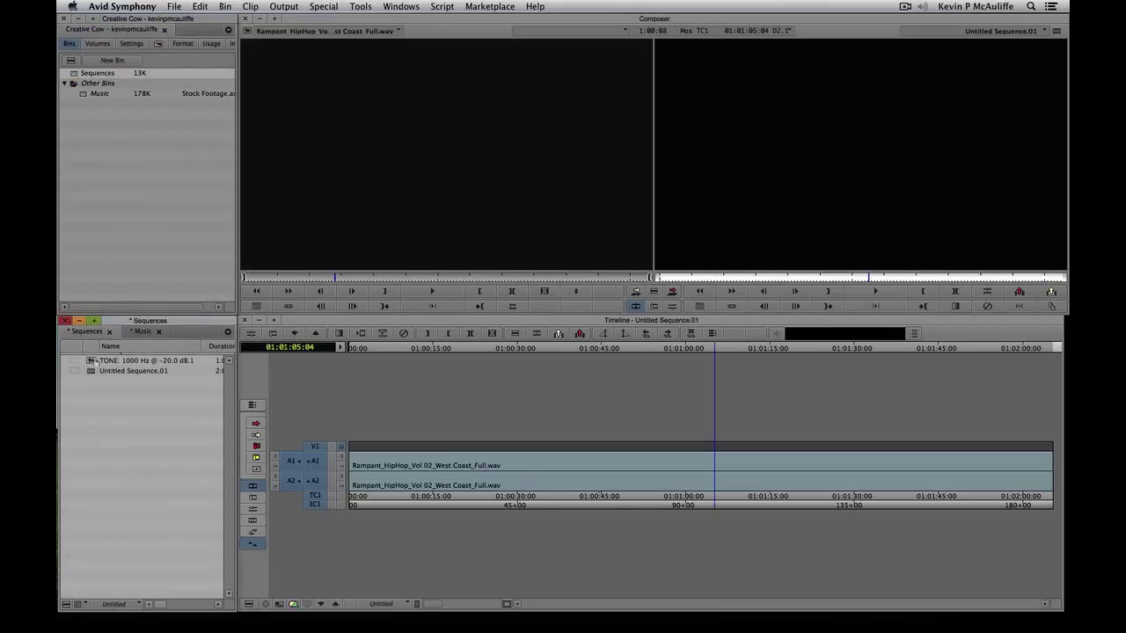
drag(92, 361, 349, 229)
key(space)
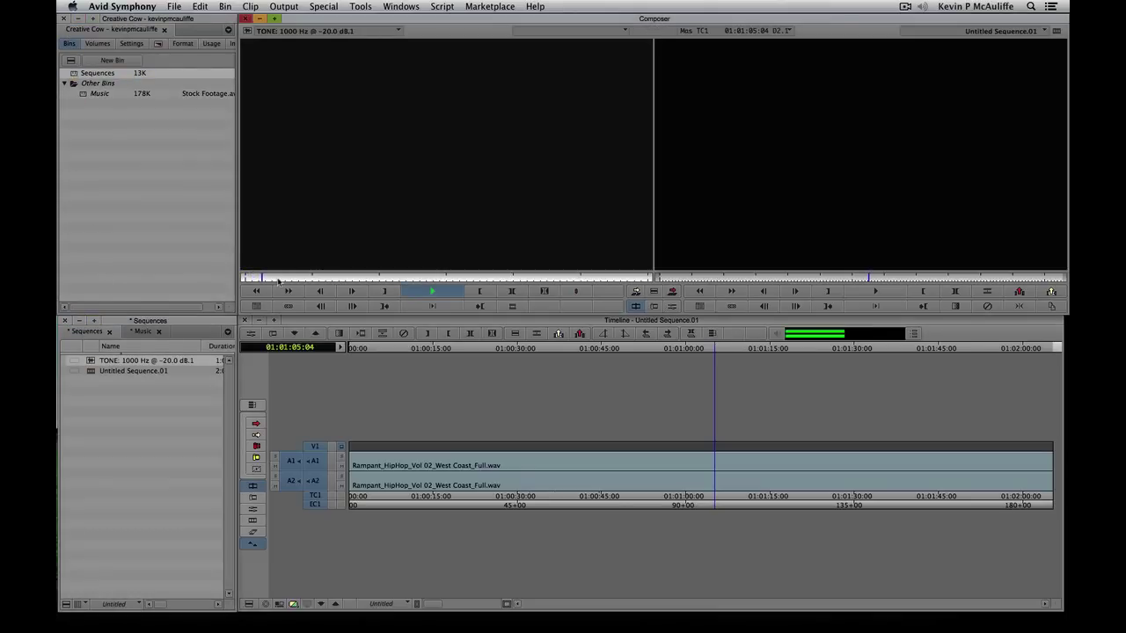
key(space)
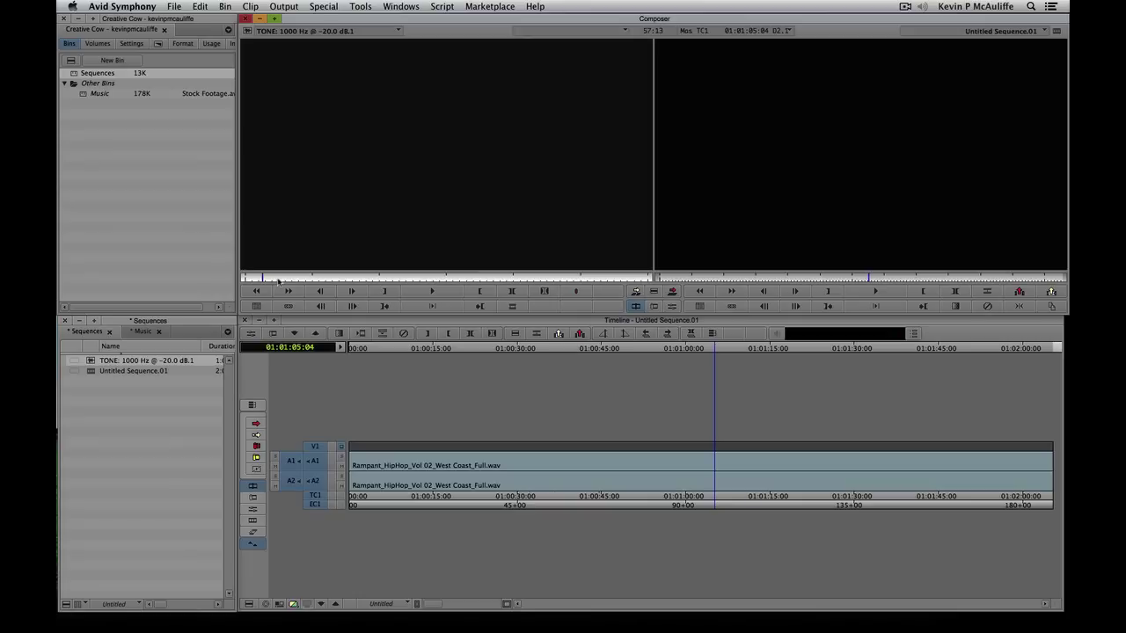
key(Home)
Start an import into the Sequences bin from its context menu.
click(114, 397)
right_click(112, 395)
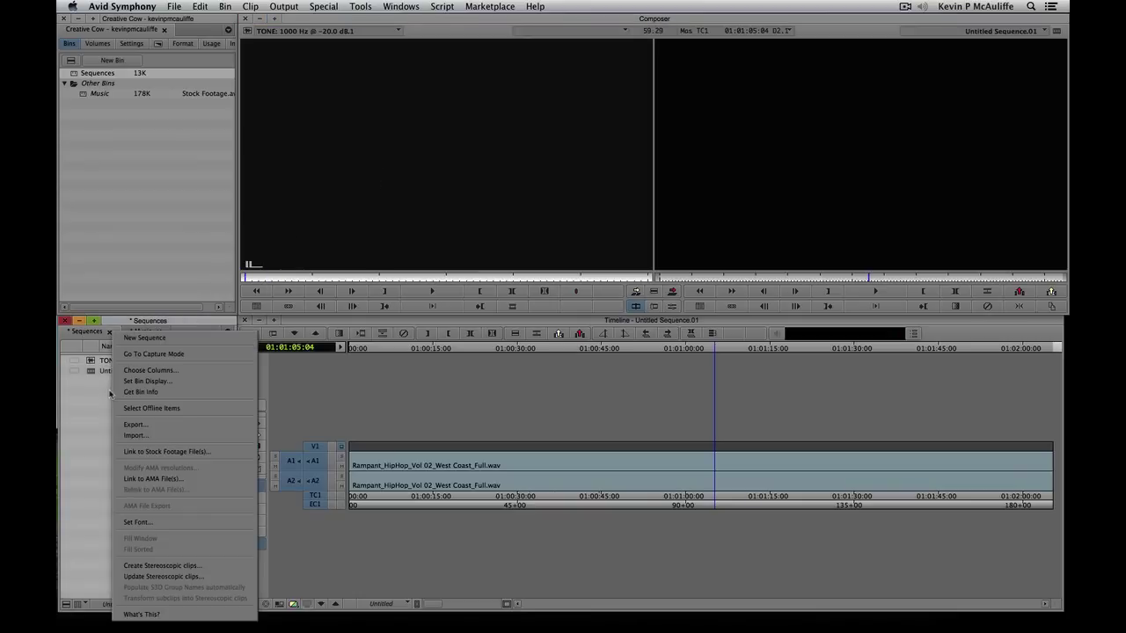
click(137, 435)
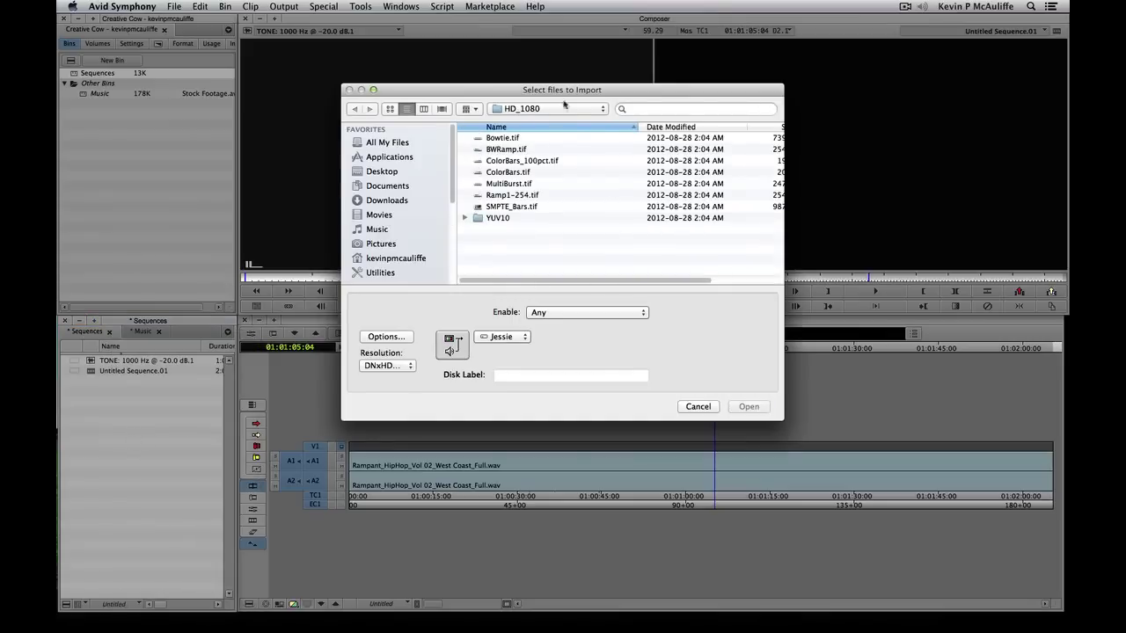
Browse to Avid Symphony > SupportingFiles > Test_Patterns > HD_720 and select SMPTE_Bars.tif.
click(537, 109)
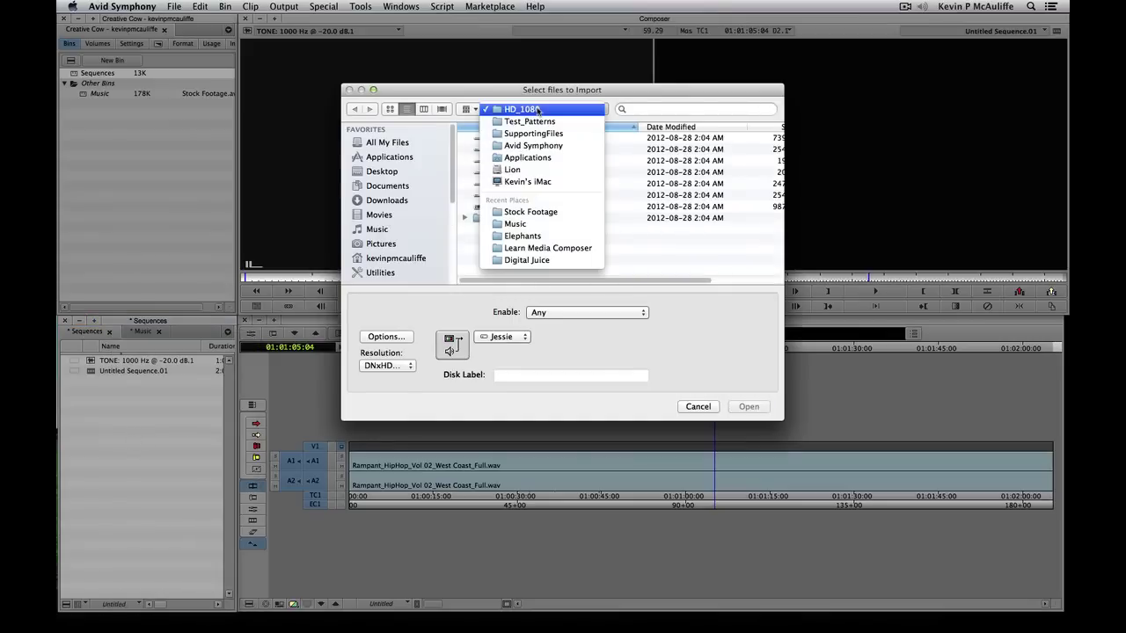
click(528, 158)
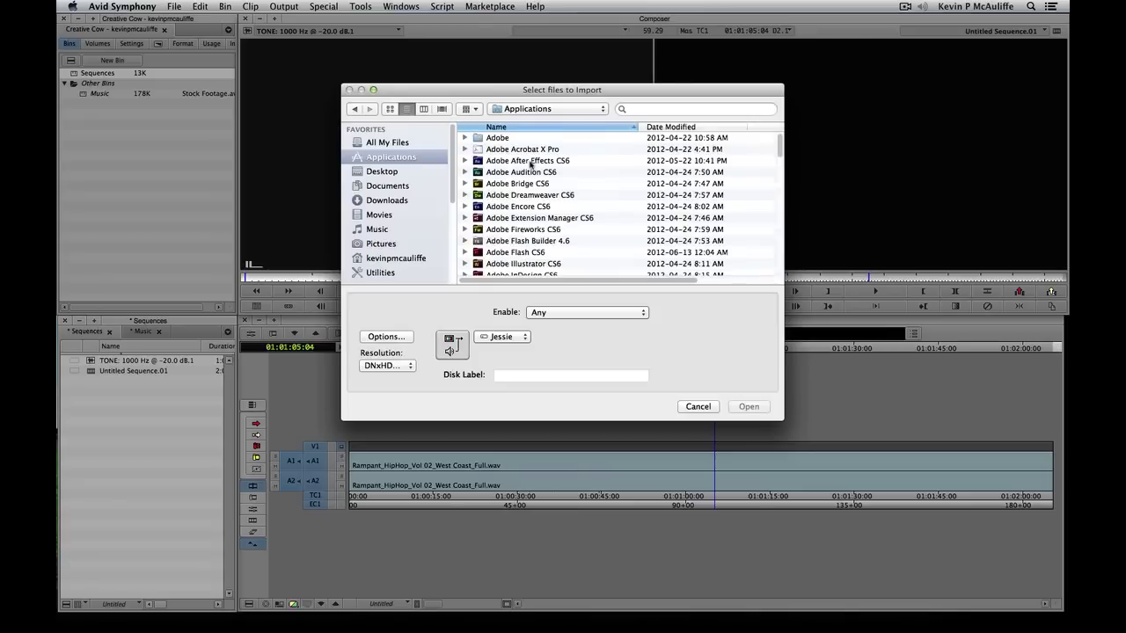
scroll(531, 180, down, 5)
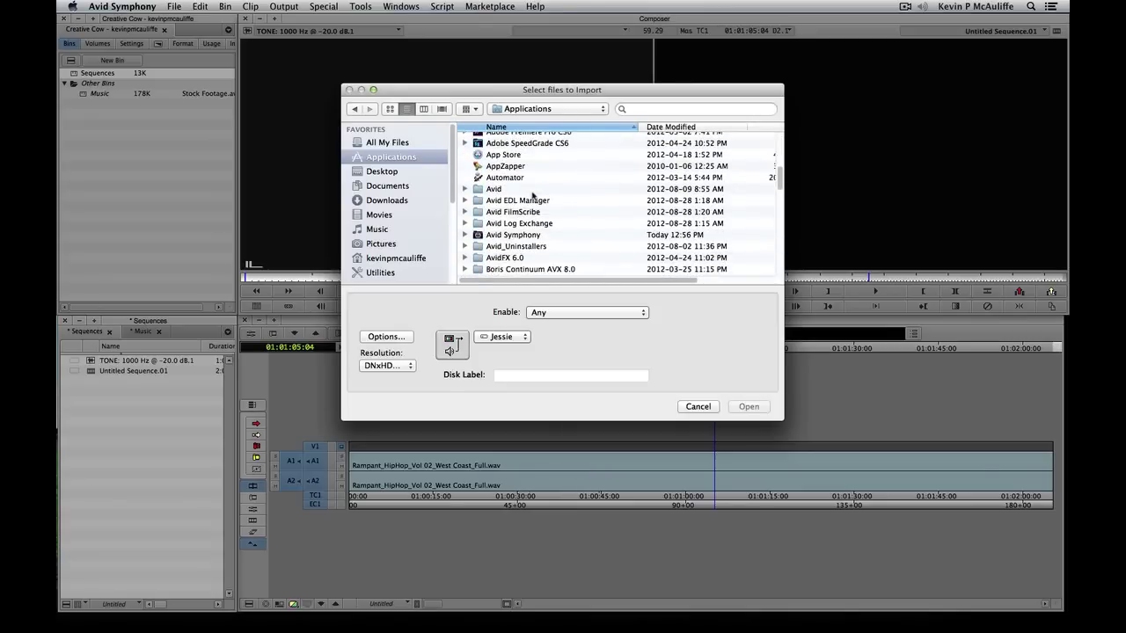
scroll(532, 195, down, 3)
double_click(517, 206)
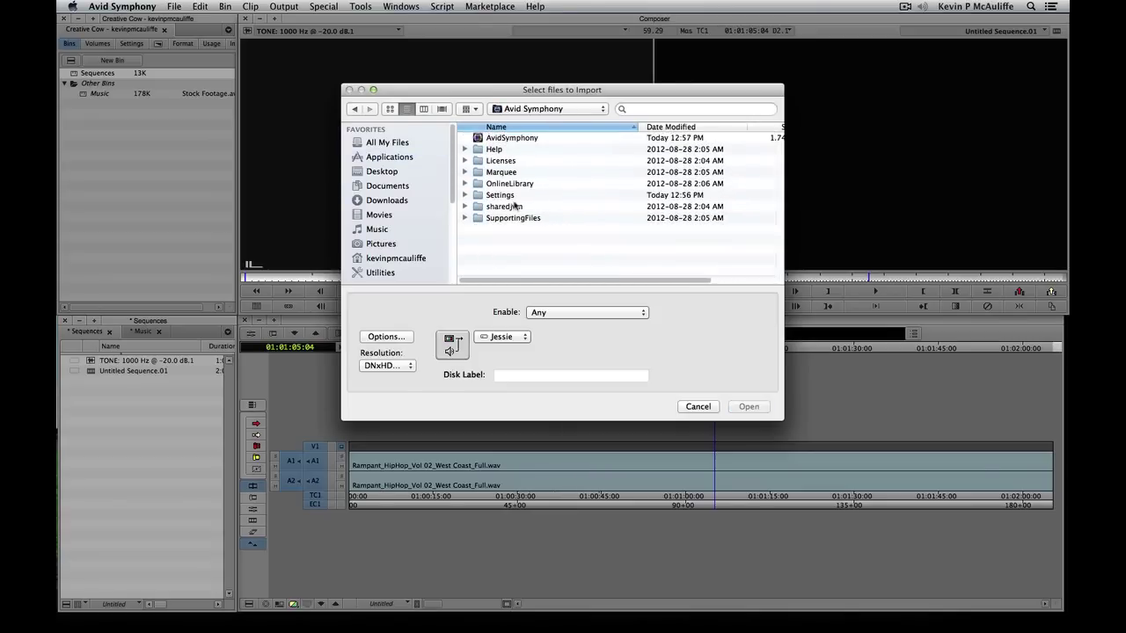
click(515, 221)
double_click(515, 220)
scroll(516, 214, down, 3)
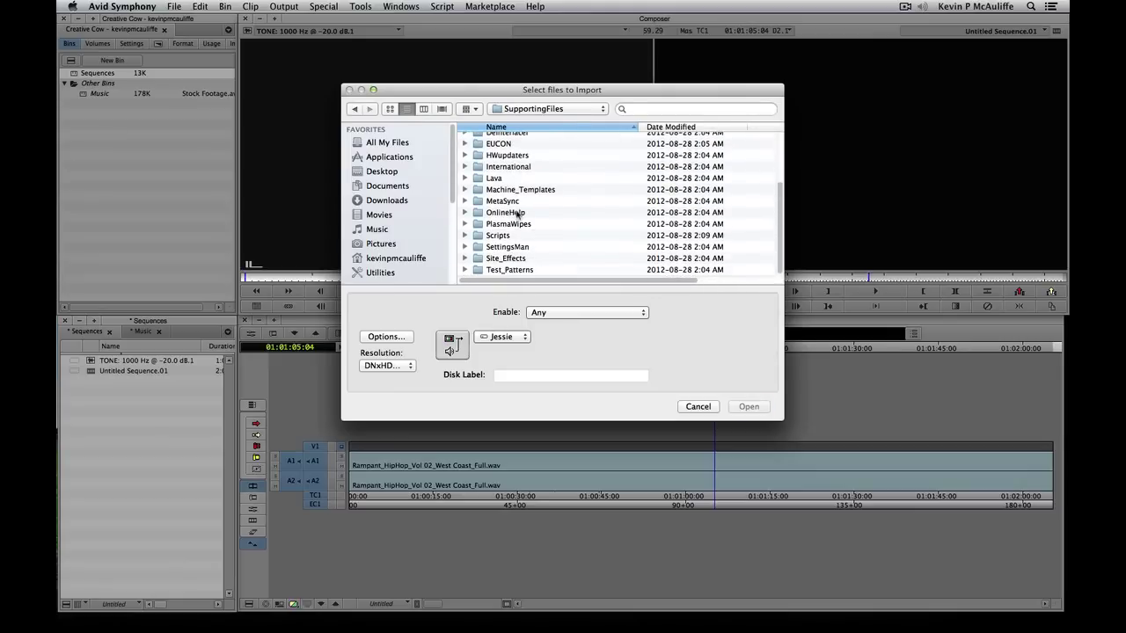
double_click(505, 271)
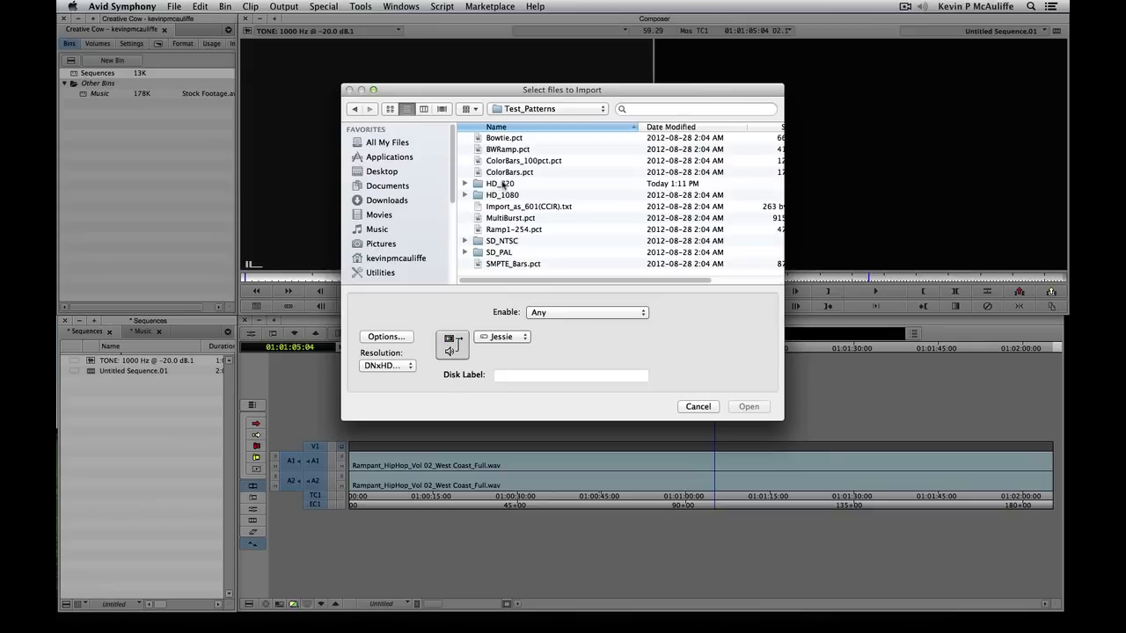
double_click(491, 185)
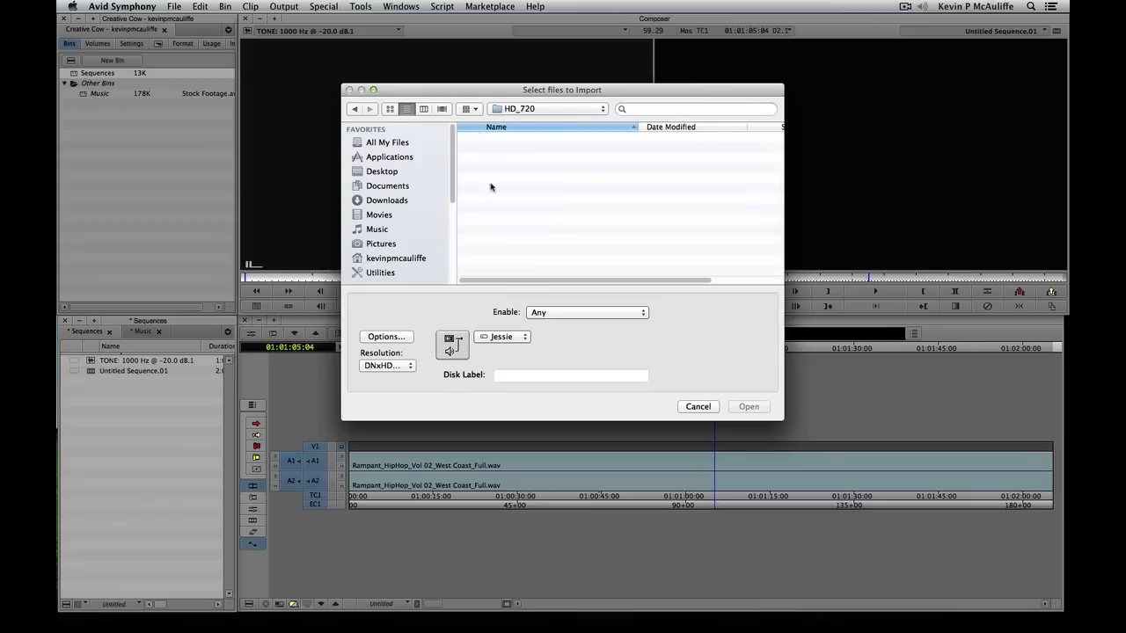
click(509, 207)
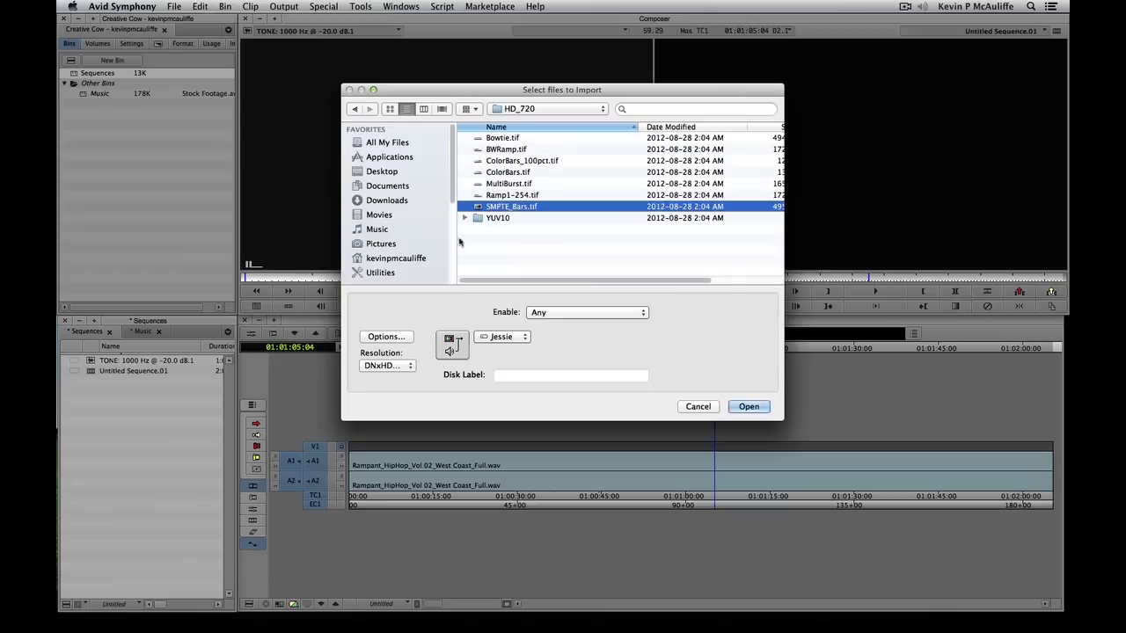
Set the import duration to 60 seconds and import SMPTE_Bars.tif.
click(387, 337)
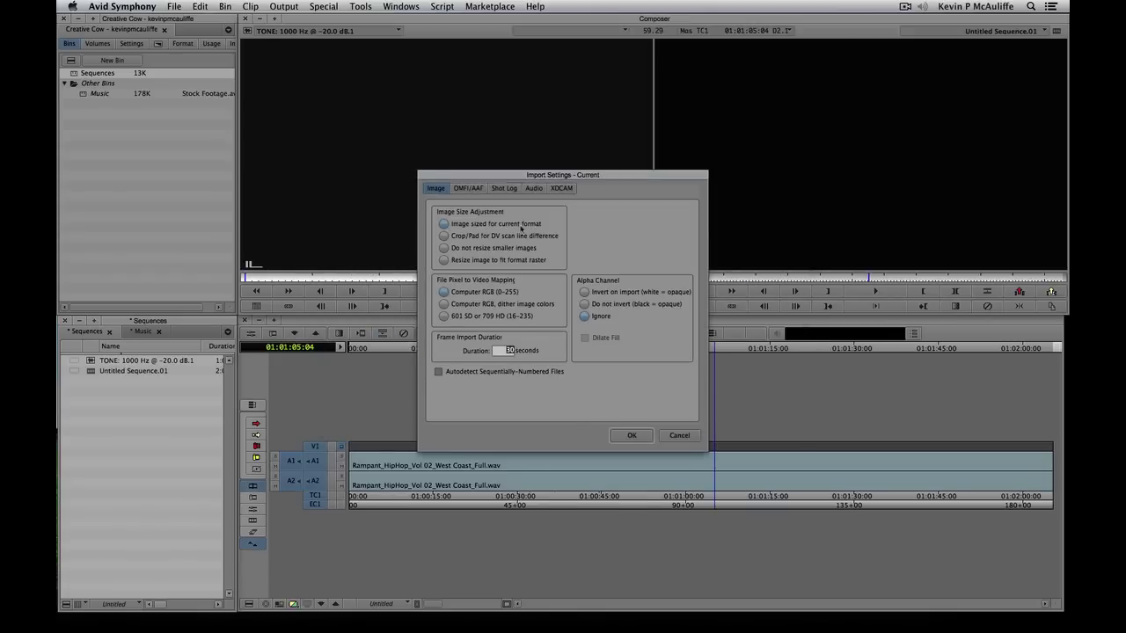
click(634, 438)
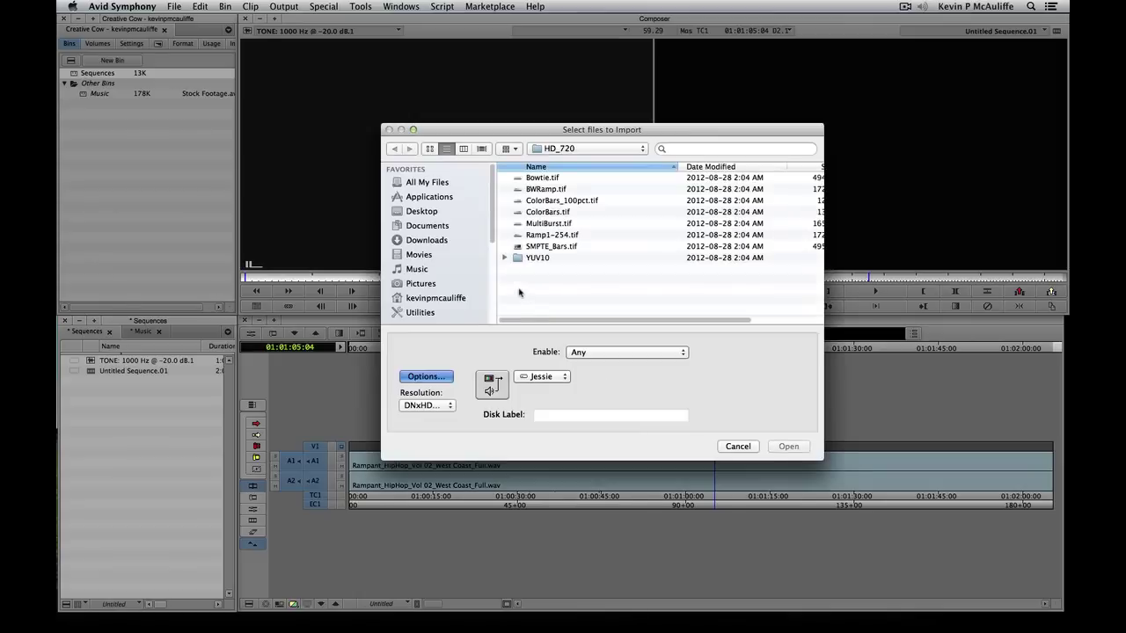
click(426, 376)
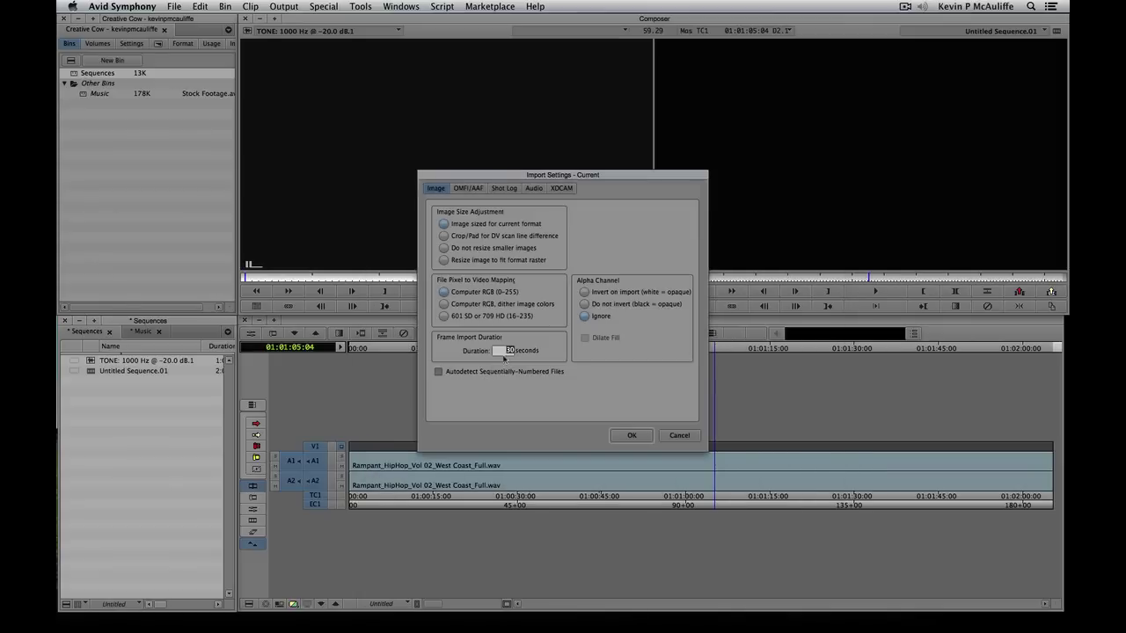
drag(505, 351, 540, 350)
text(60)
click(630, 435)
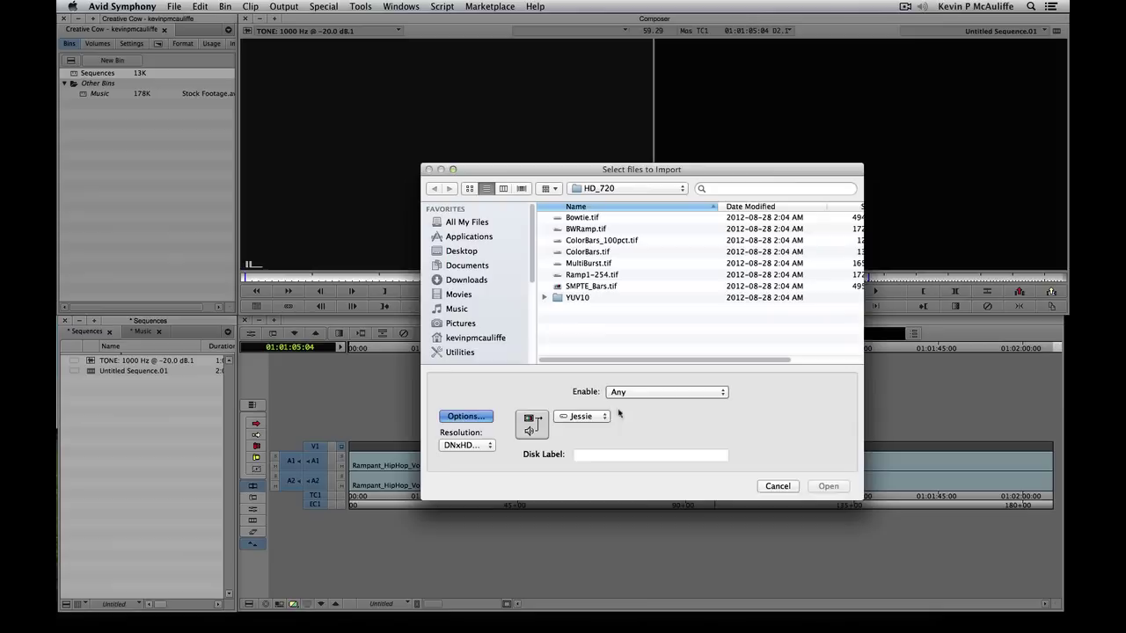
click(585, 287)
key(Return)
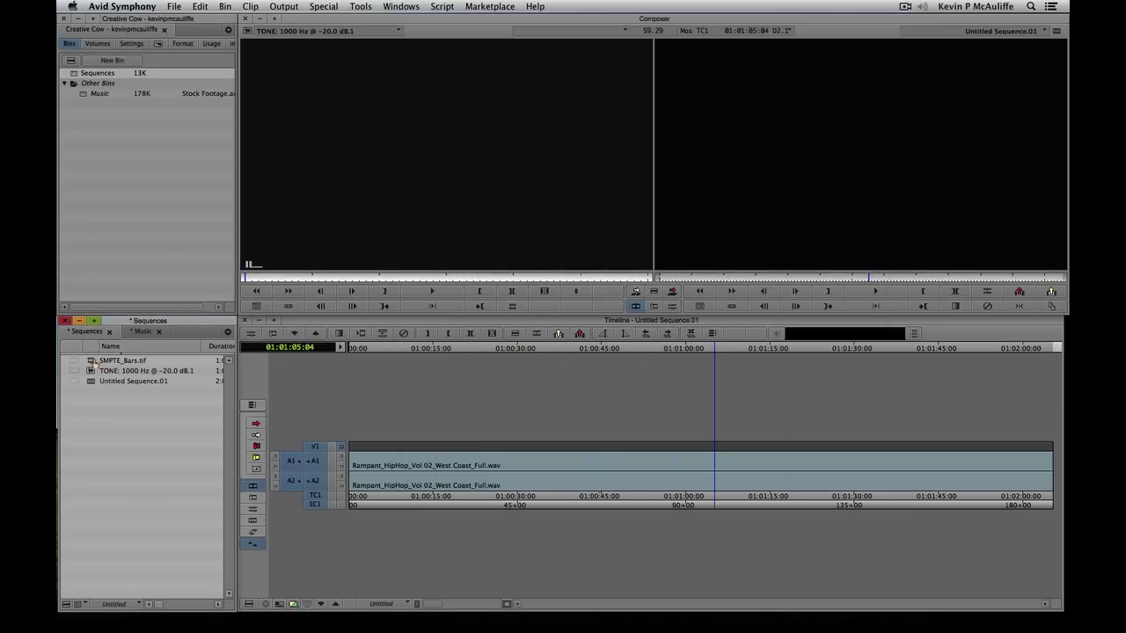
Load SMPTE_Bars.tif as source, mark in at its first frame, and advance with +923.
drag(344, 232, 344, 225)
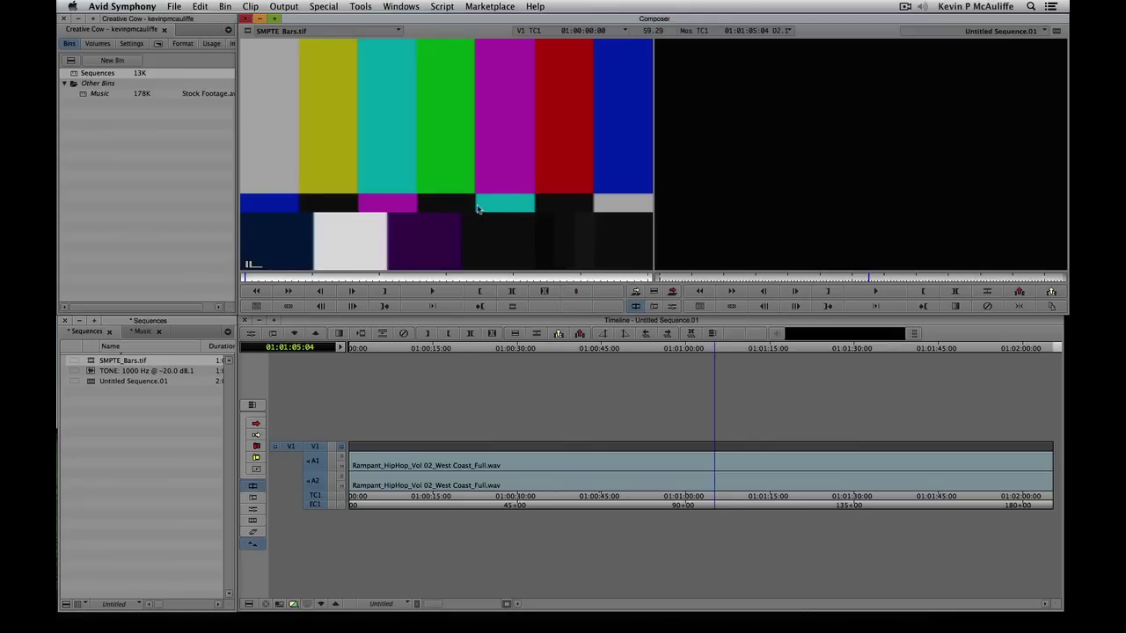
click(478, 208)
text(+92)
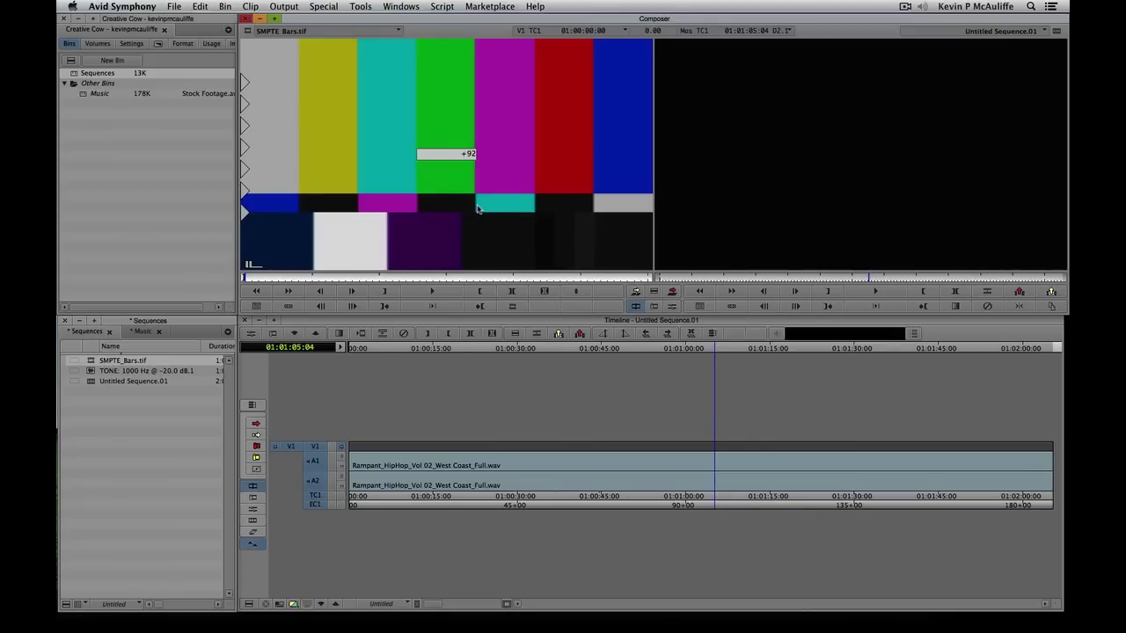
text(3)
key(Return)
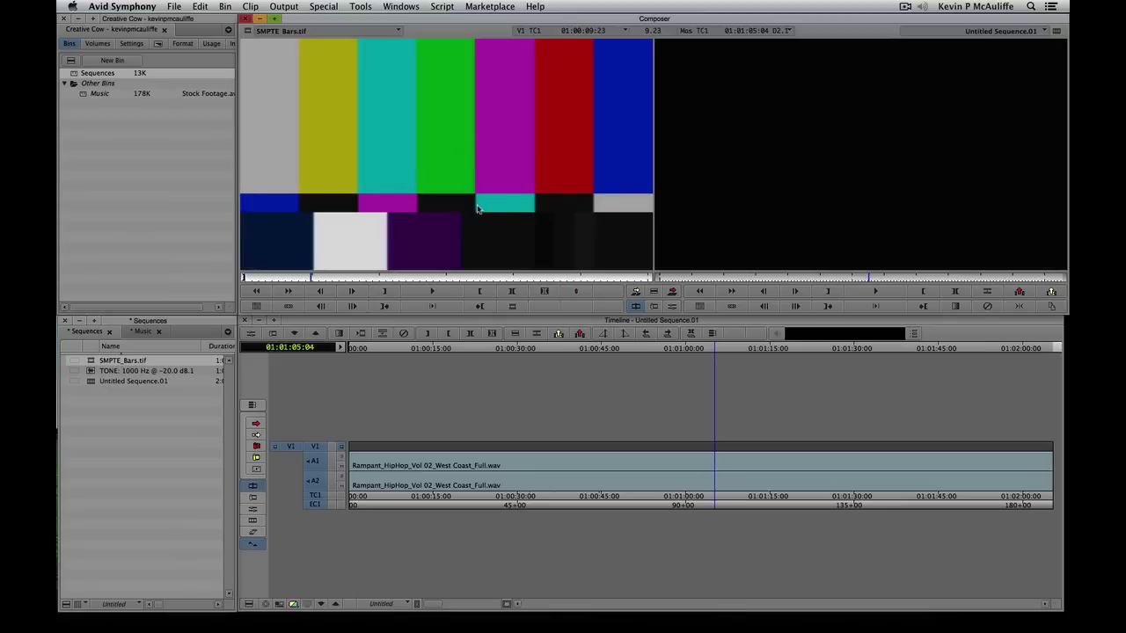
key(Right)
Check the 720p/23.976 format settings and mark the out point at ten seconds.
click(180, 44)
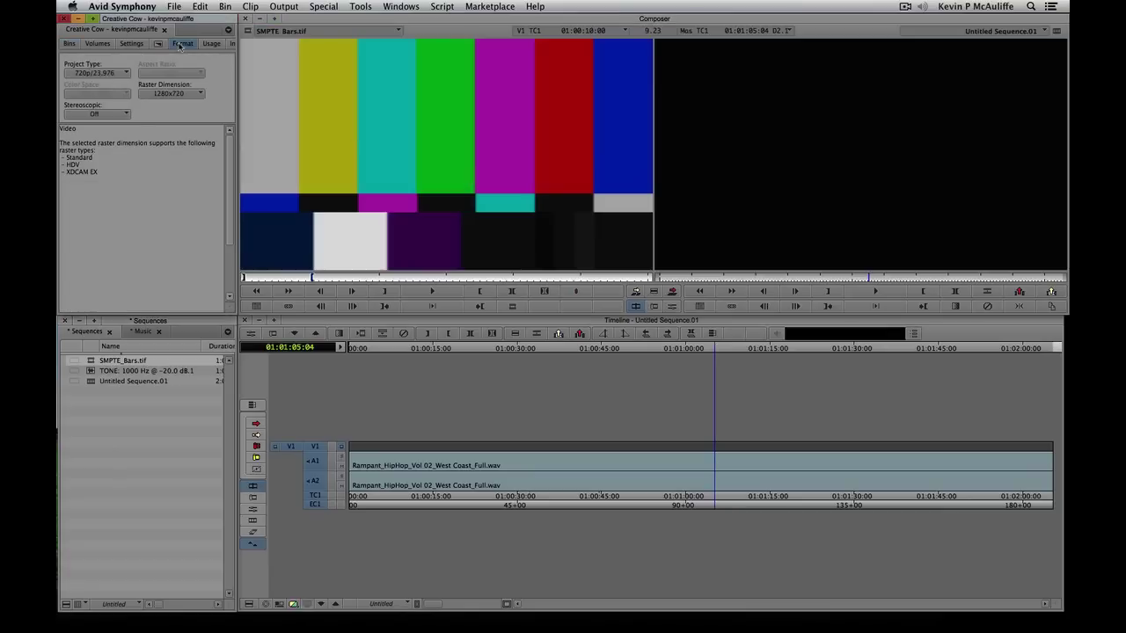
click(392, 221)
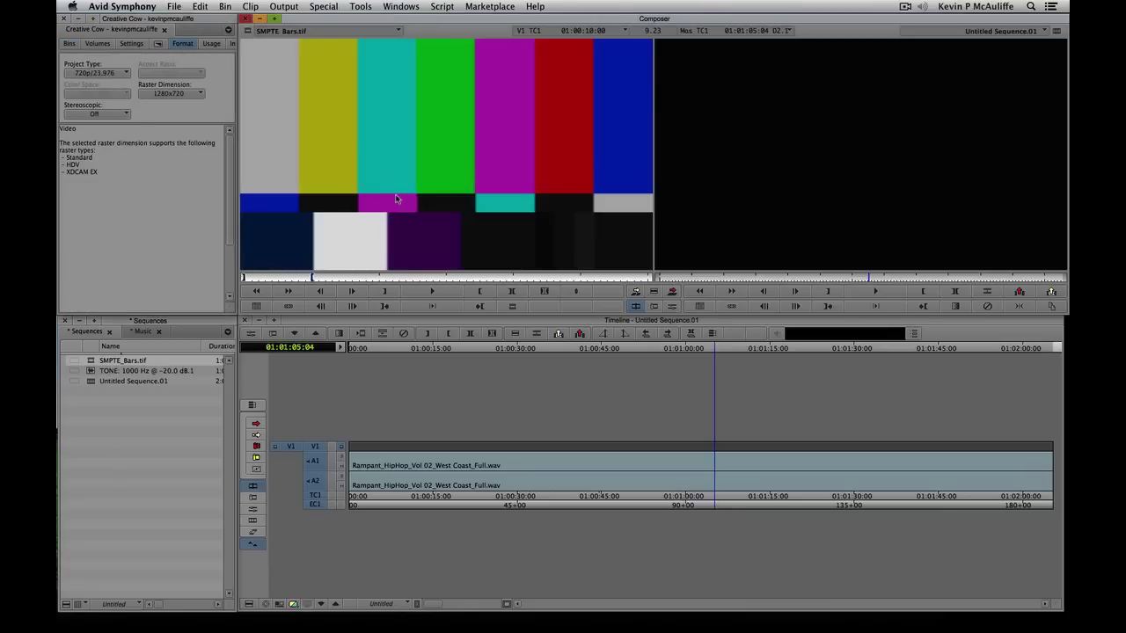
key(Right)
key(Right)
key(Right)
key(Right)
key(Left)
key(Left)
key(Left)
key(Left)
key(Left)
key(Left)
key(Left)
key(Left)
key(Left)
key(Left)
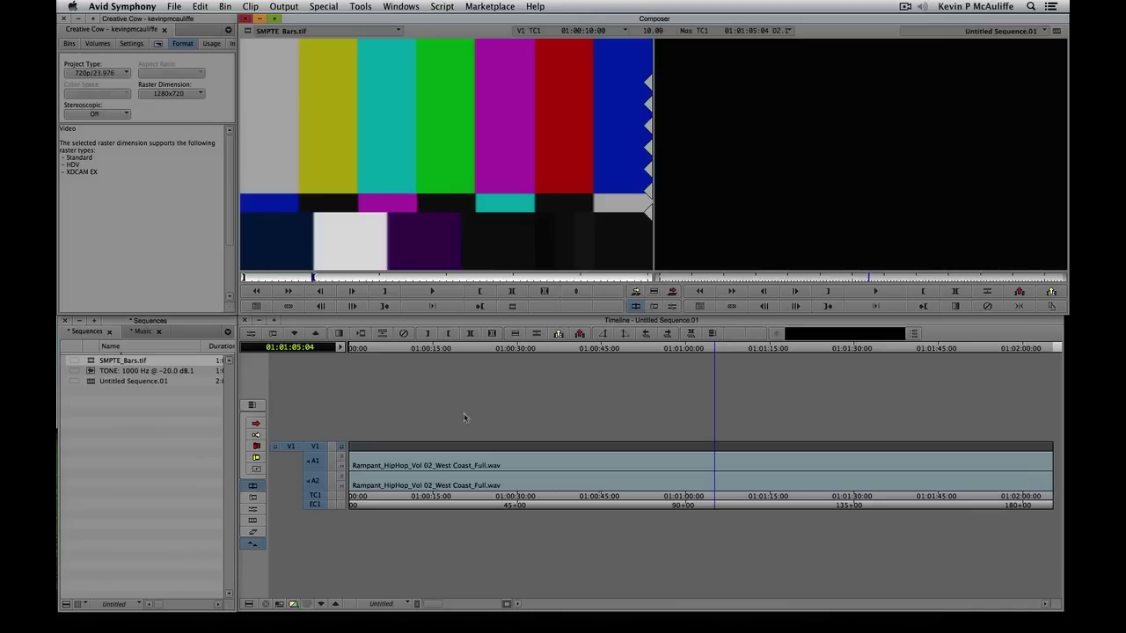
Splice the 10 seconds of SMPTE bars onto V1 at the sequence start.
drag(444, 484, 323, 477)
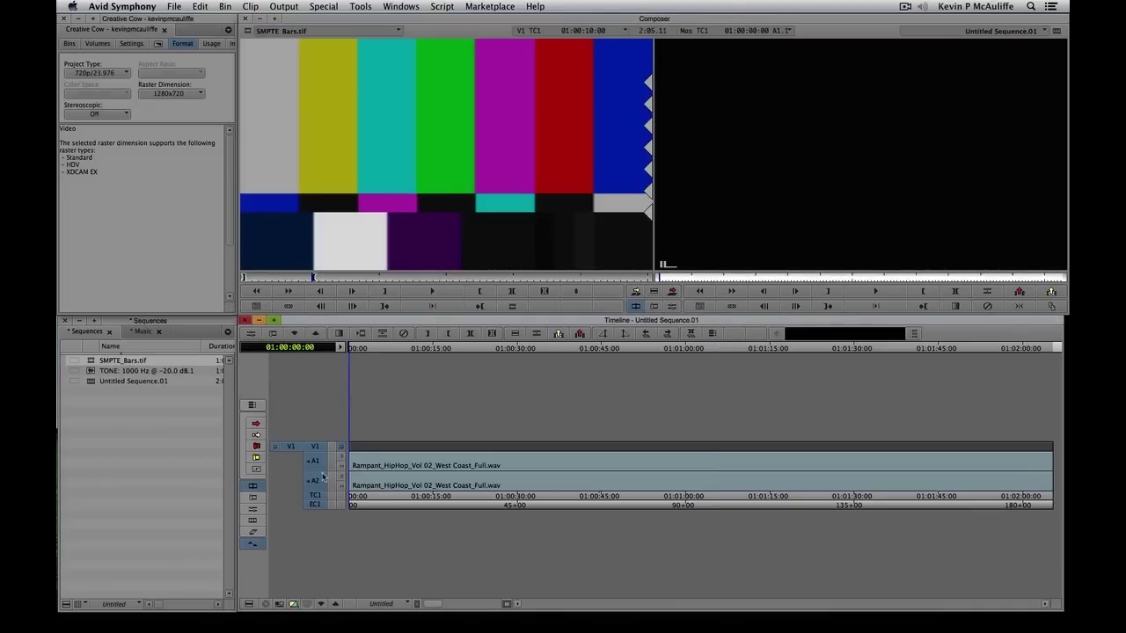
key(o)
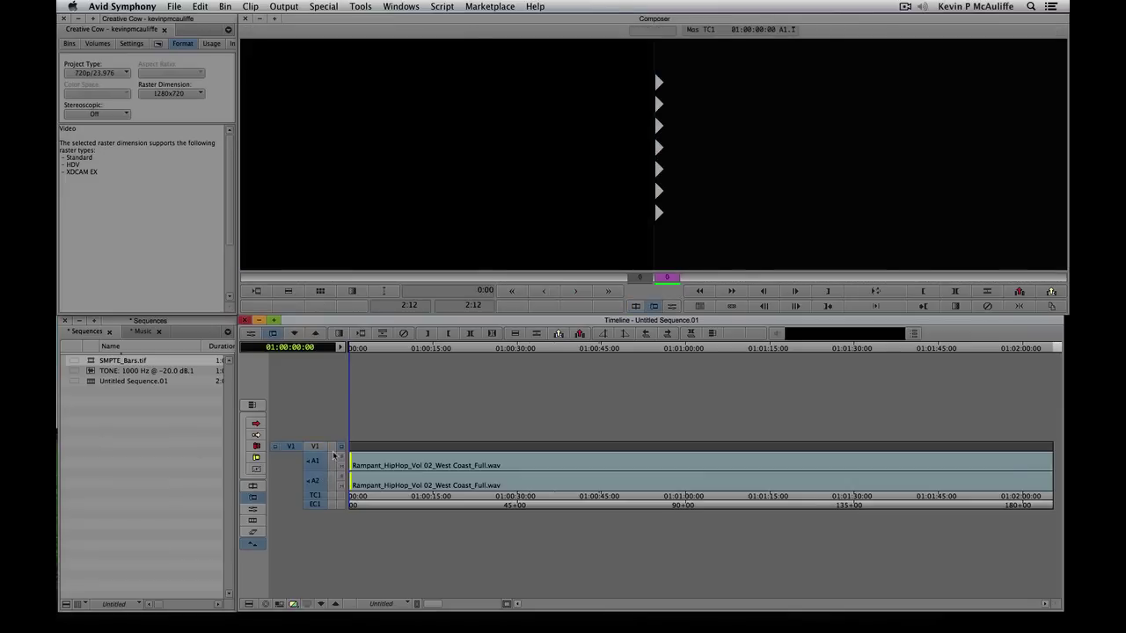
click(387, 461)
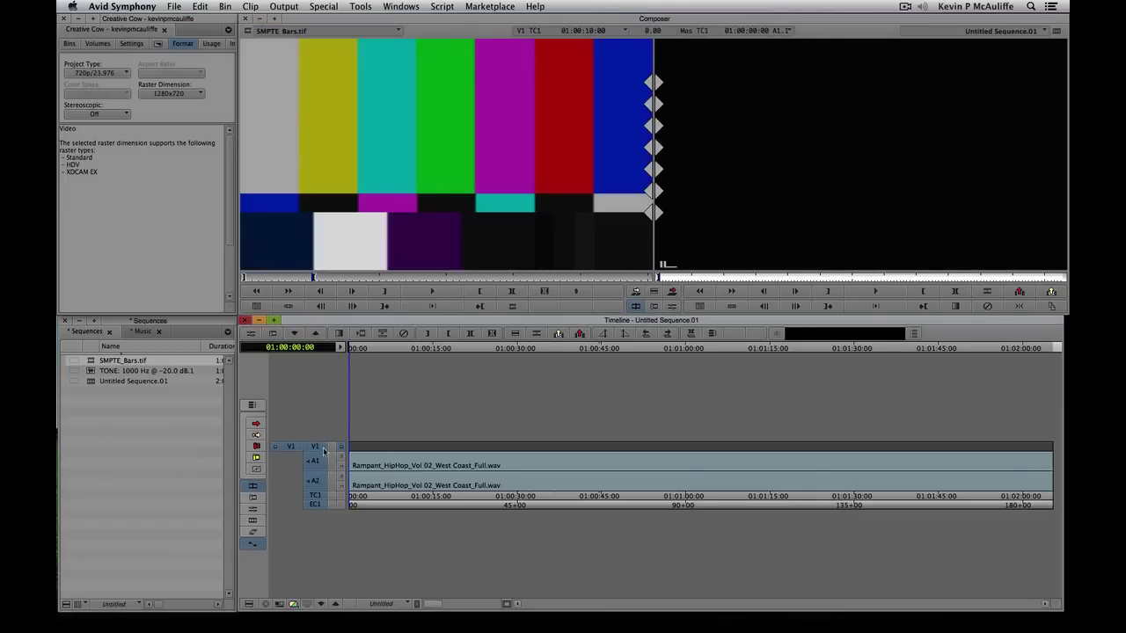
key(v)
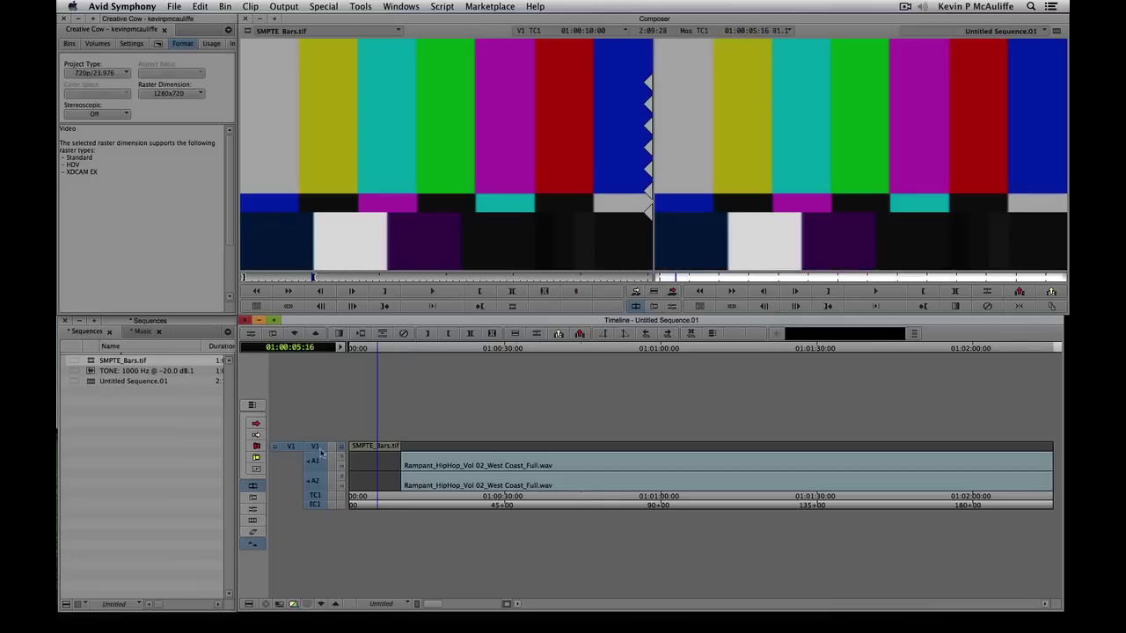
Overwrite the 1000 Hz TONE clip onto A1 and A2 under the bars.
key(t)
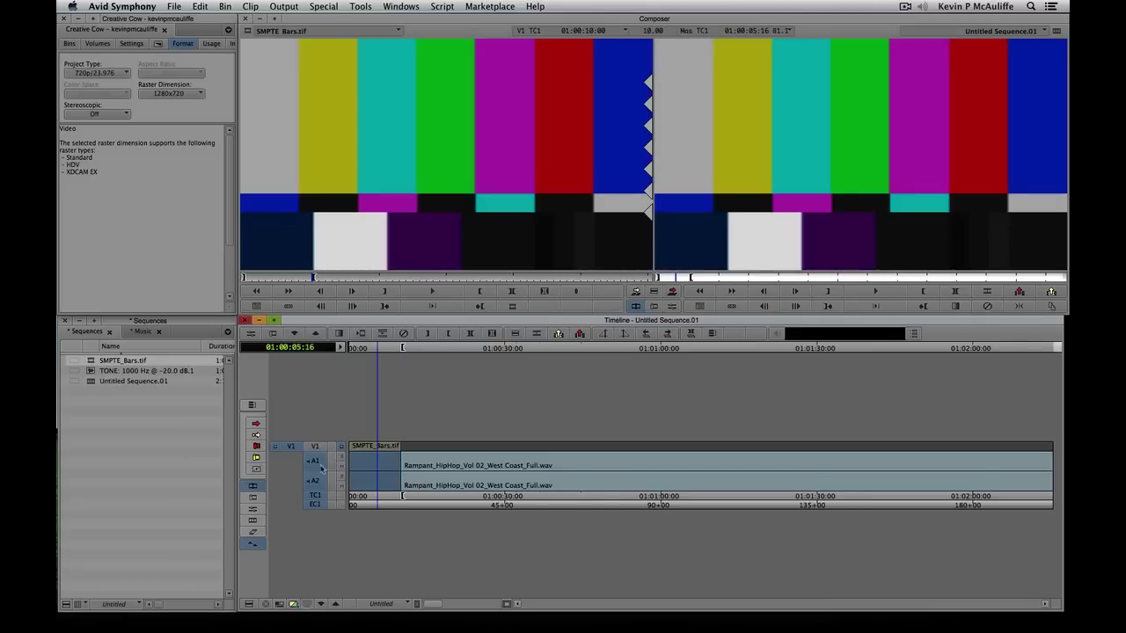
drag(93, 372, 384, 201)
key(b)
Play the sequence from its head.
click(293, 480)
key(Home)
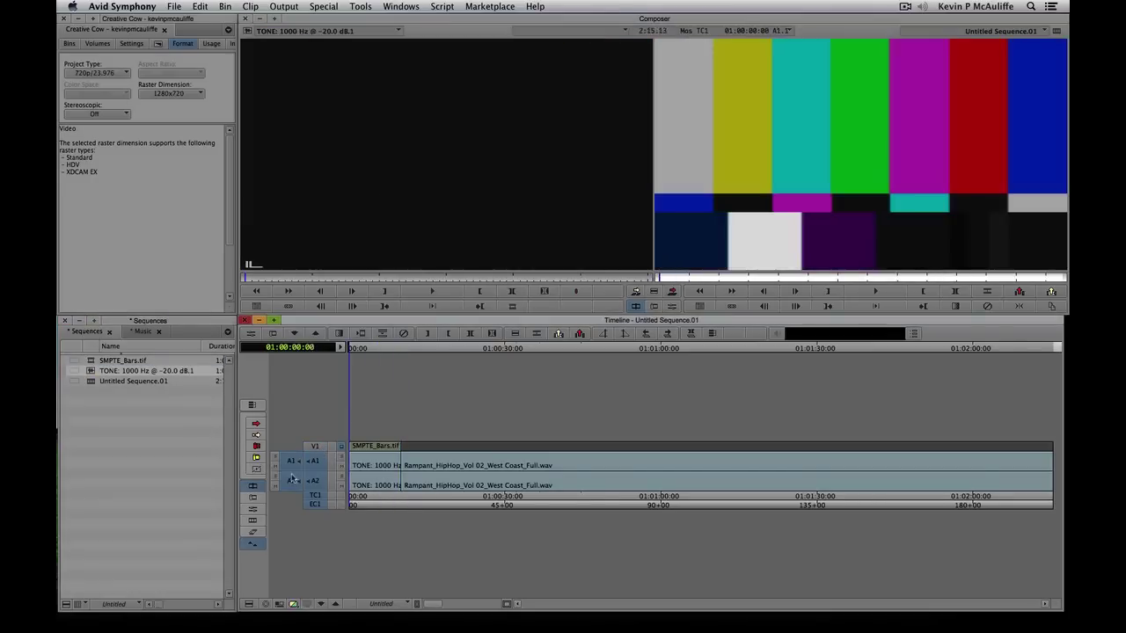
key(space)
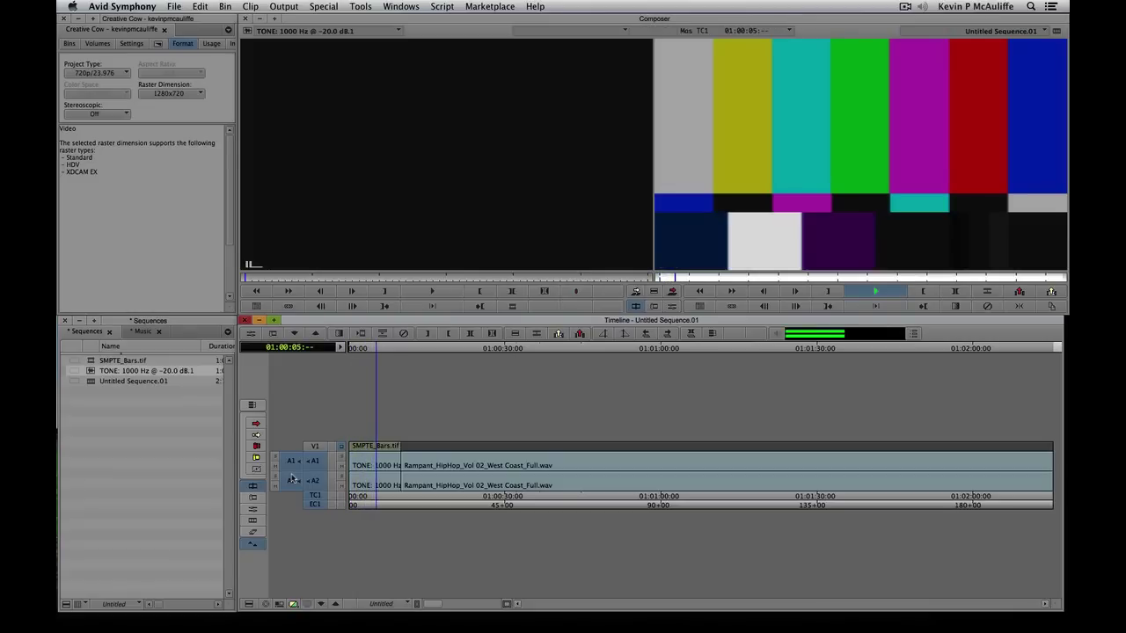
Stop playback at 01:00:05:19 within the bars-and-tone head and save the Sequences bin.
key(space)
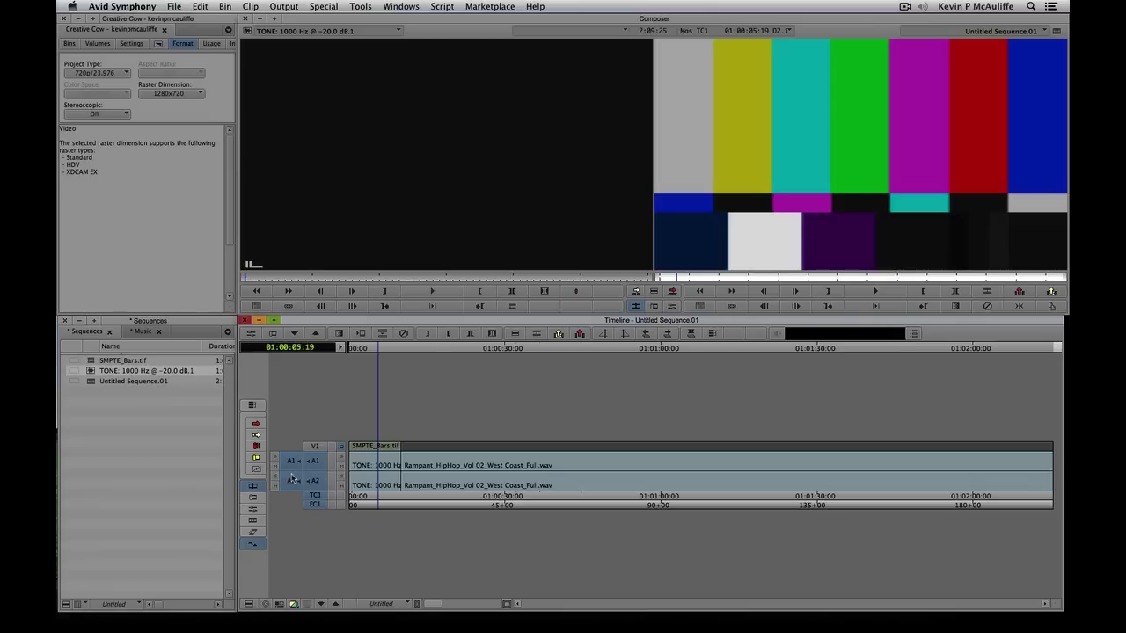
key(super+s)
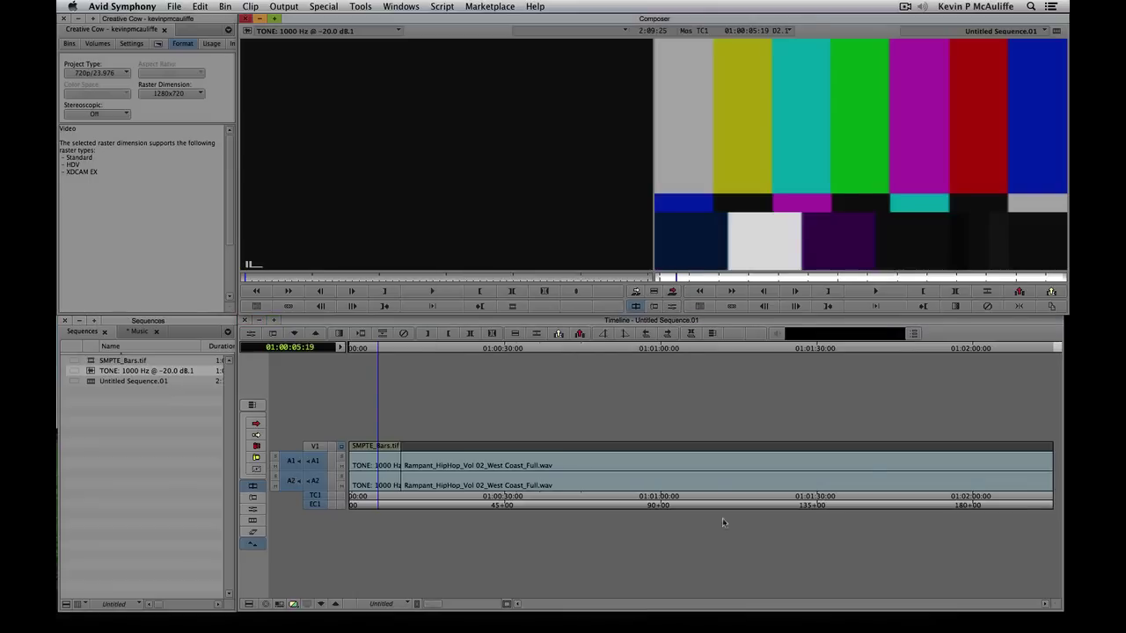